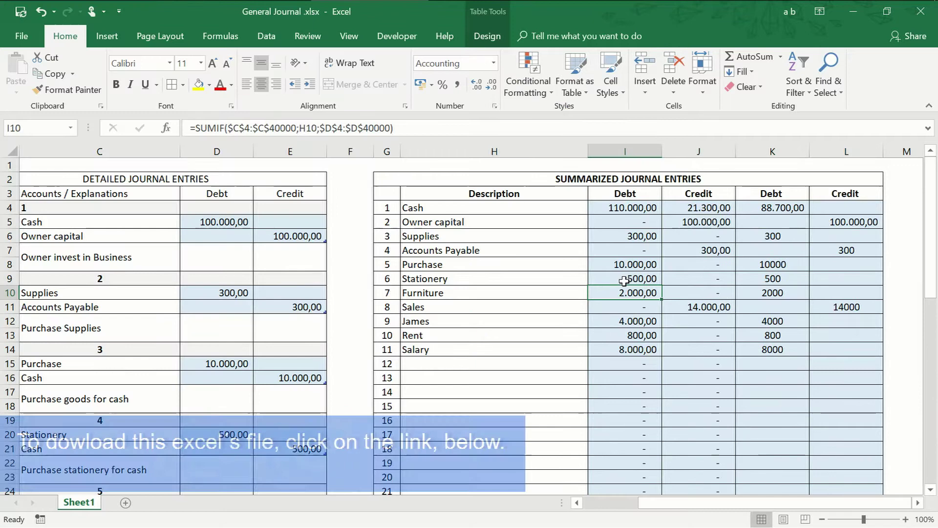
Overwrite the Description heading in H3 with 'Sub-accounts'.
left_click(495, 192)
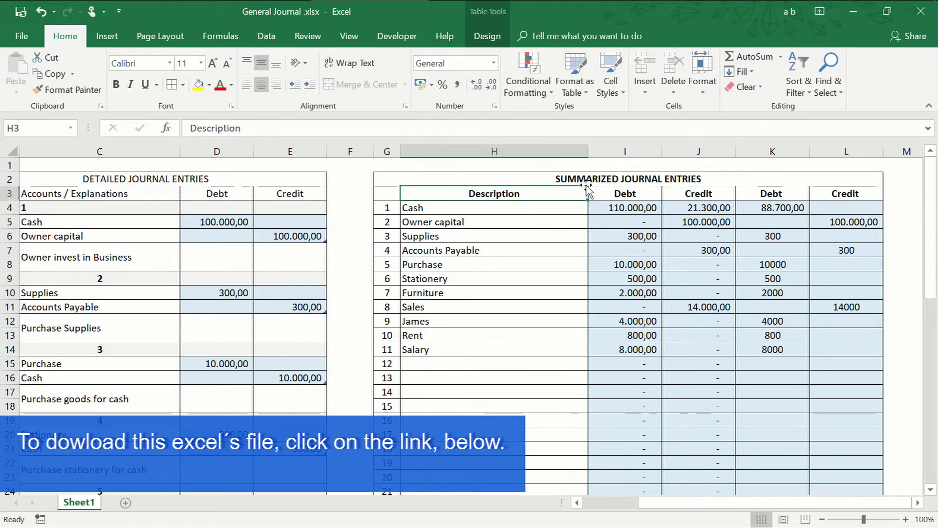
type("Sub")
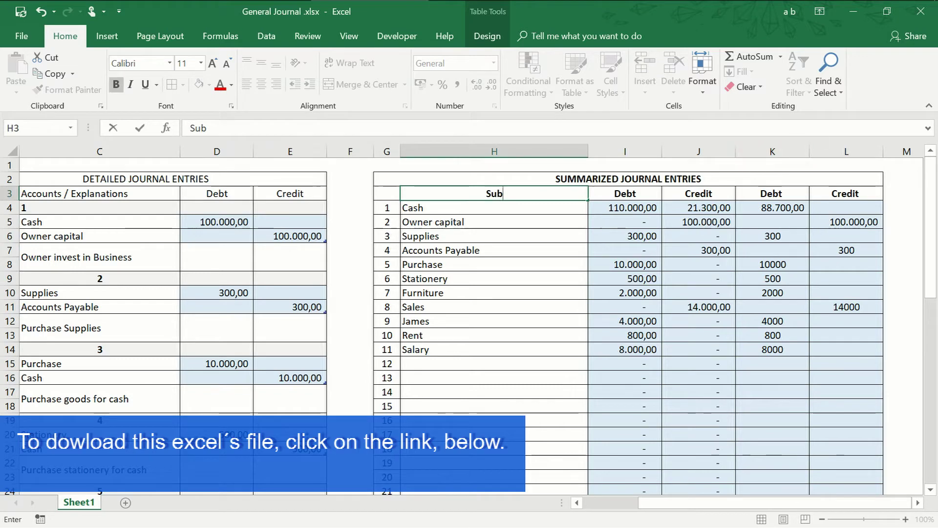
type("-acco")
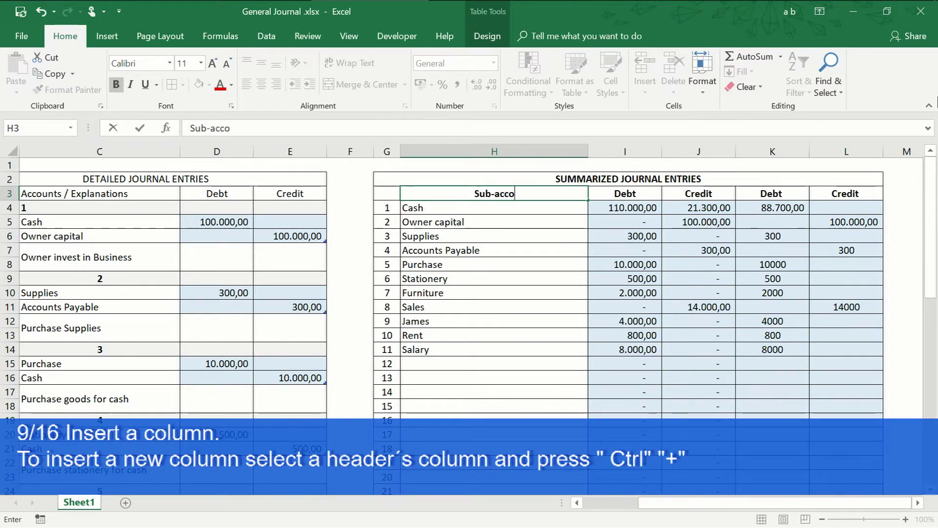
type("unts")
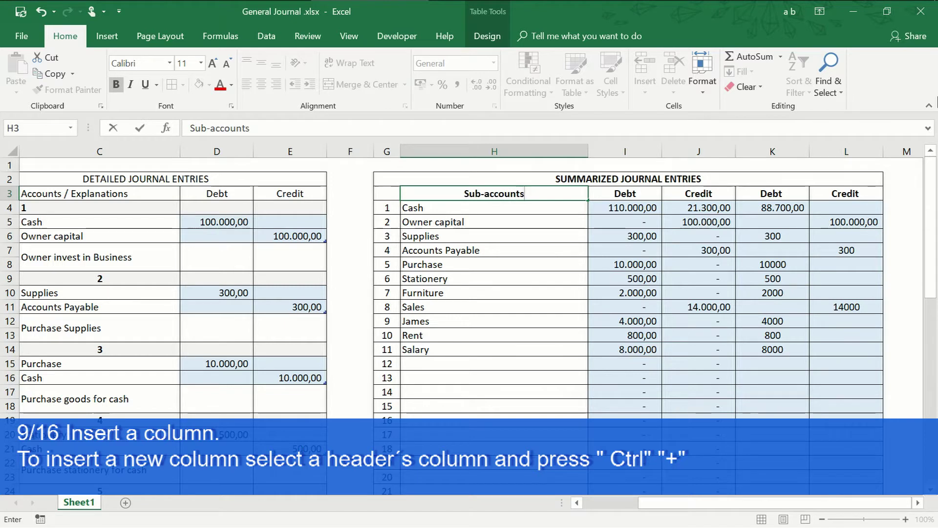
Insert a widened column before Sub-accounts and head it 'Accounts' in H3.
left_click(501, 310)
left_click(470, 151)
right_click(470, 152)
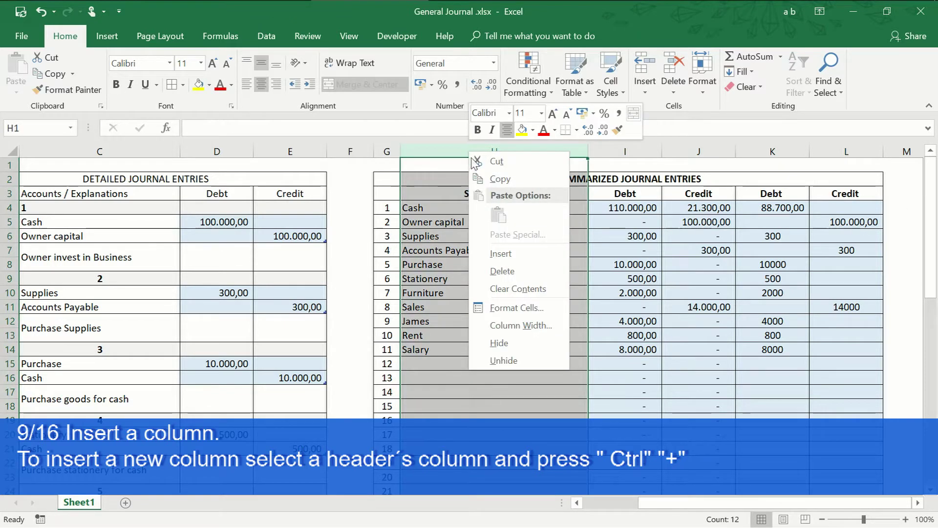
left_click(504, 253)
left_click_drag(428, 151, 502, 149)
left_click(476, 191)
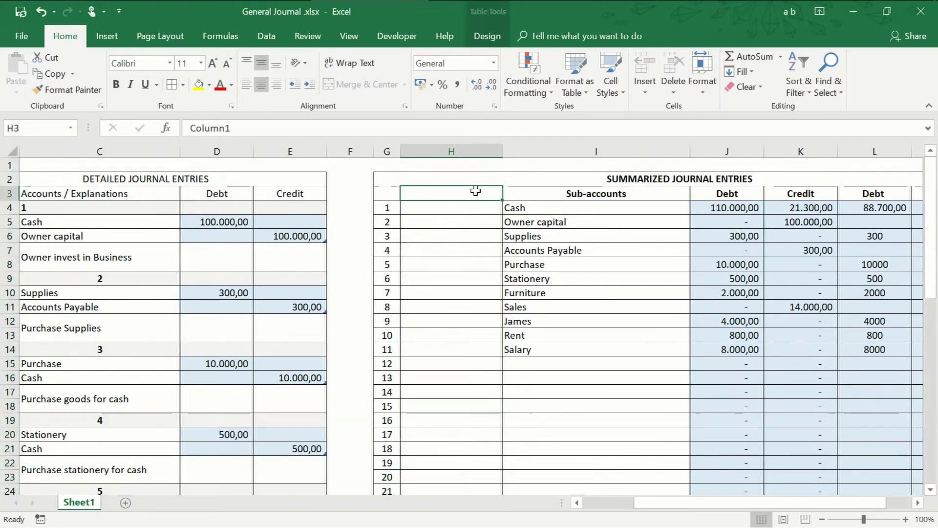
type("Accounts")
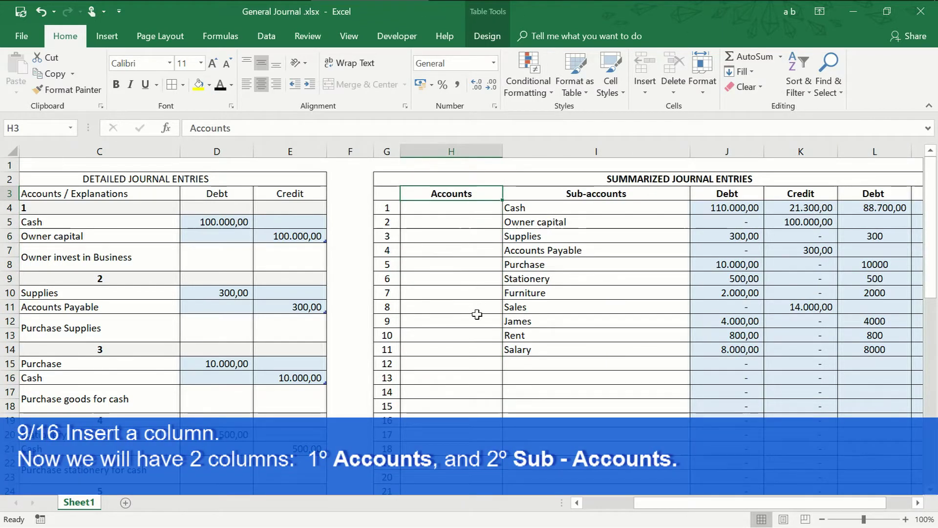
scroll(477, 314, "down", 6)
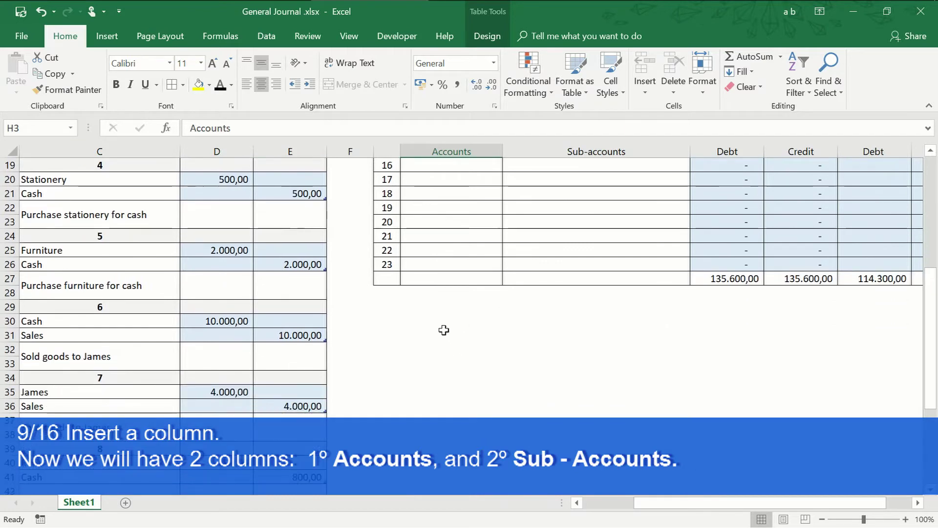
Turn the empty cells H30:H41 into a table with headers.
left_click_drag(429, 323, 462, 477)
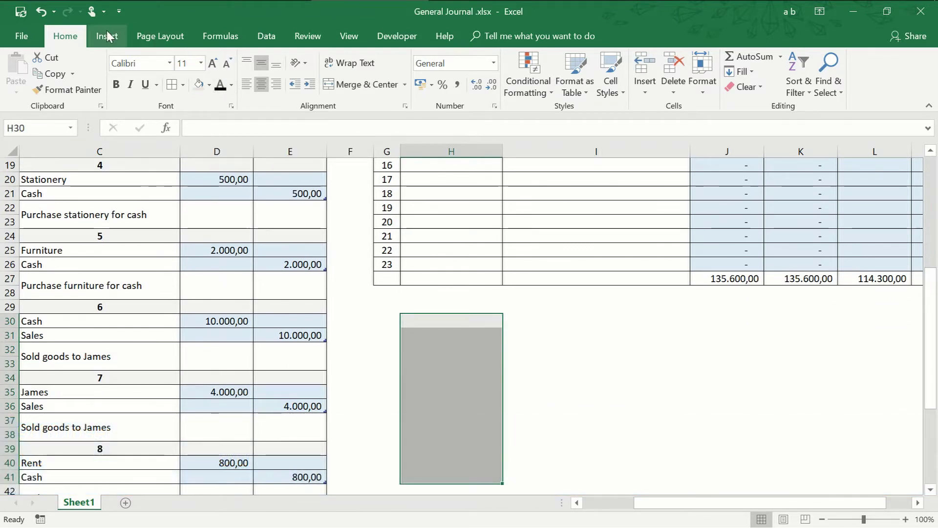
left_click(107, 39)
left_click(119, 73)
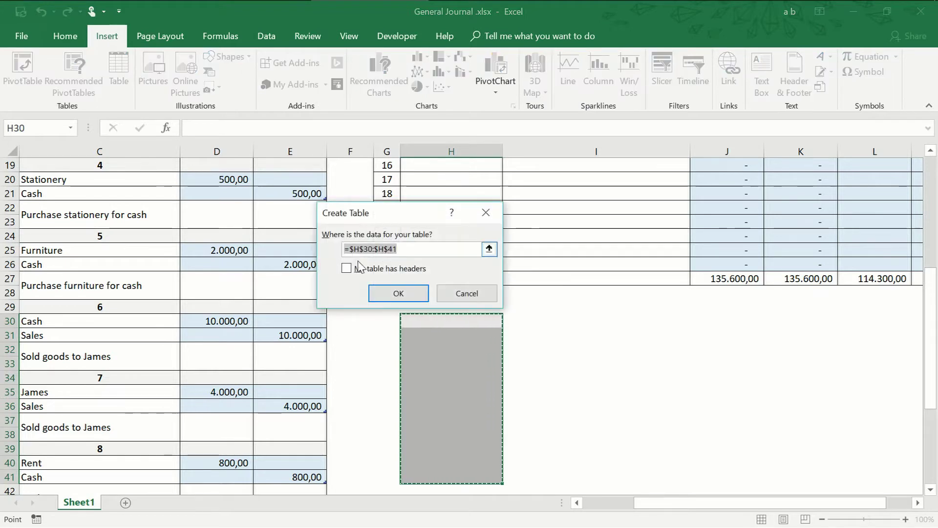
left_click(347, 268)
left_click(398, 293)
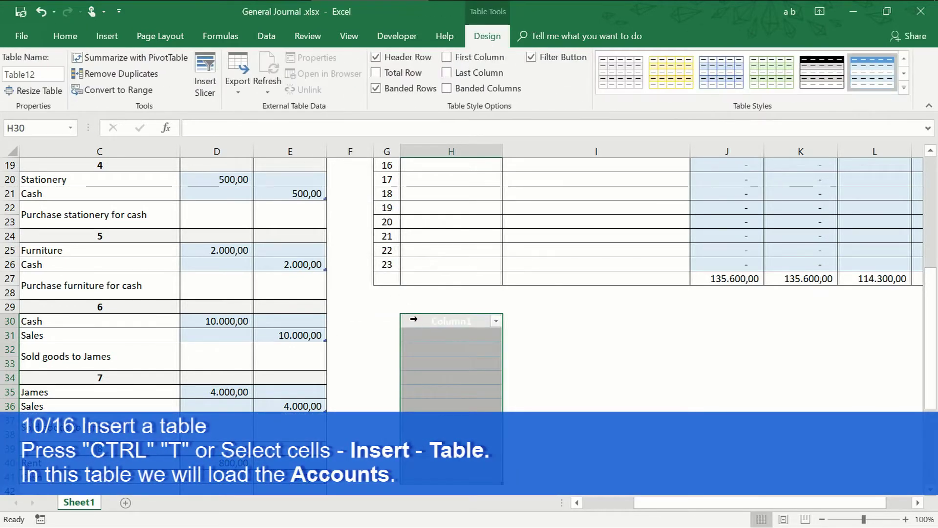
Enter the account names, starting with 'Cash, cash equivalents and investments', and autofit column H.
left_click(426, 335)
scroll(426, 334, "down", 1)
type("Cas")
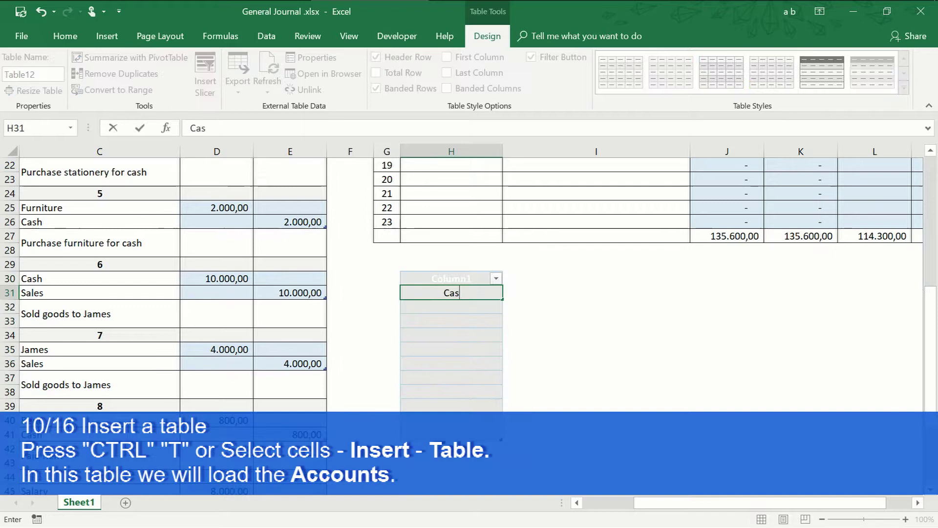
type("h, cash equivalent")
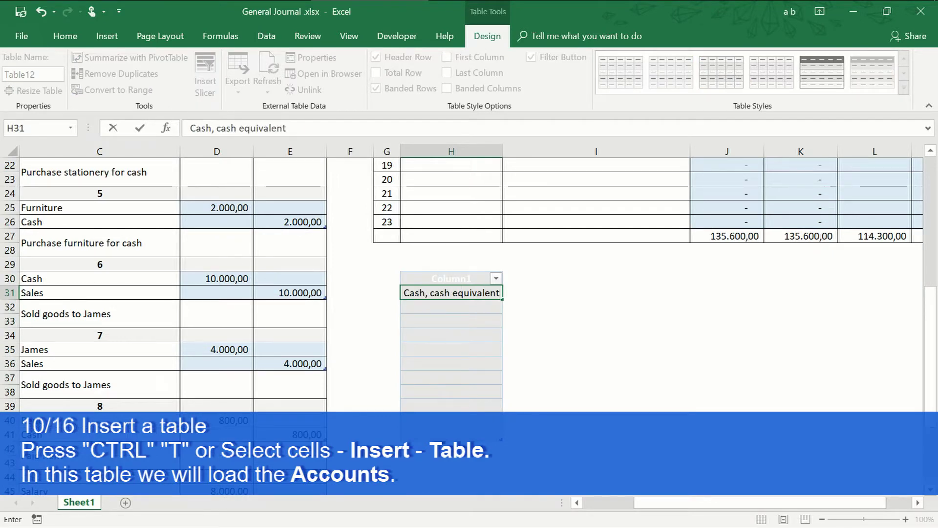
type("s a")
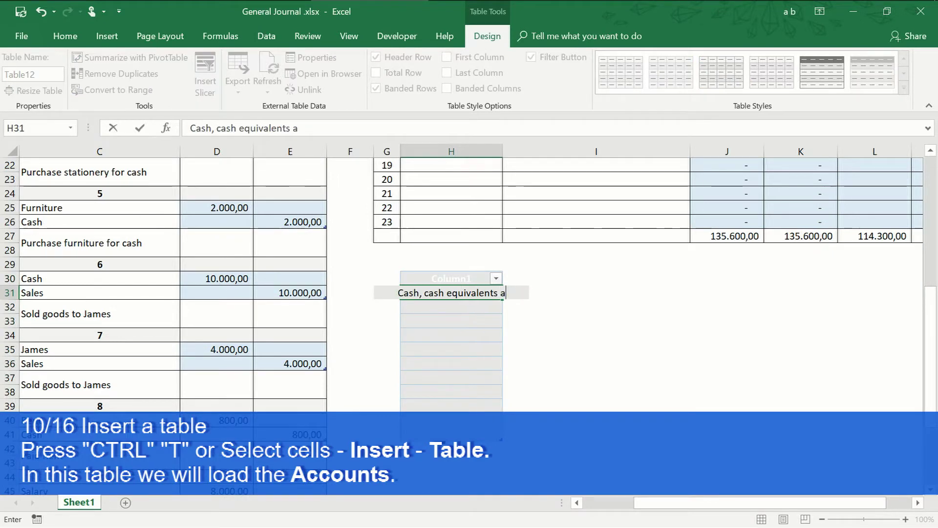
type("nd inves")
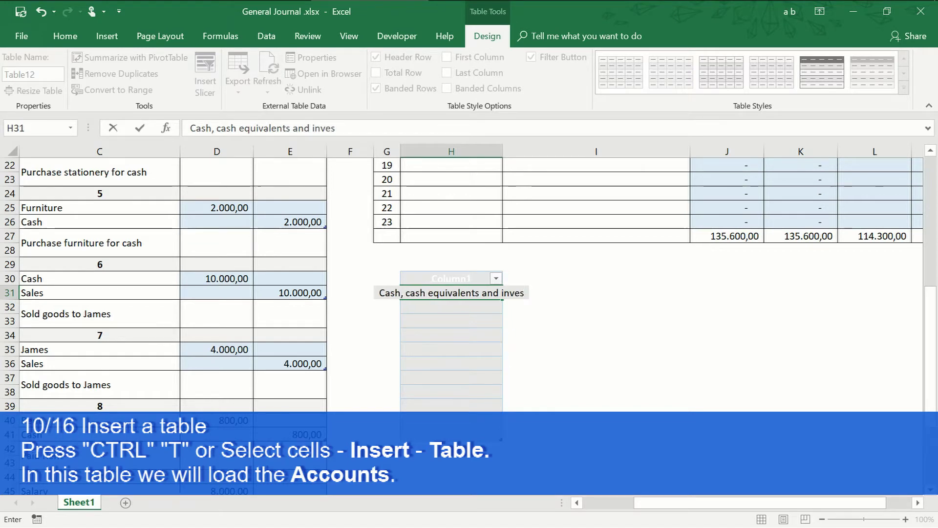
type("tments")
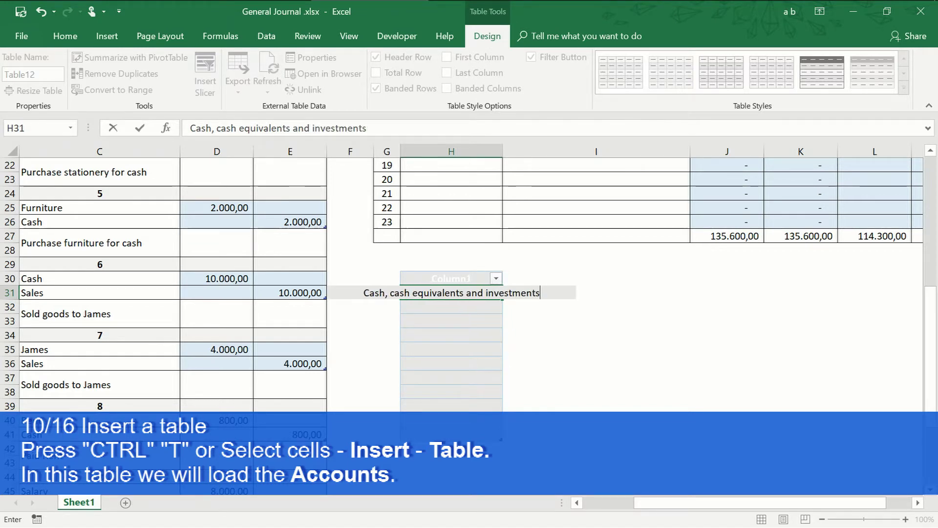
left_click(500, 152)
double_click(503, 152)
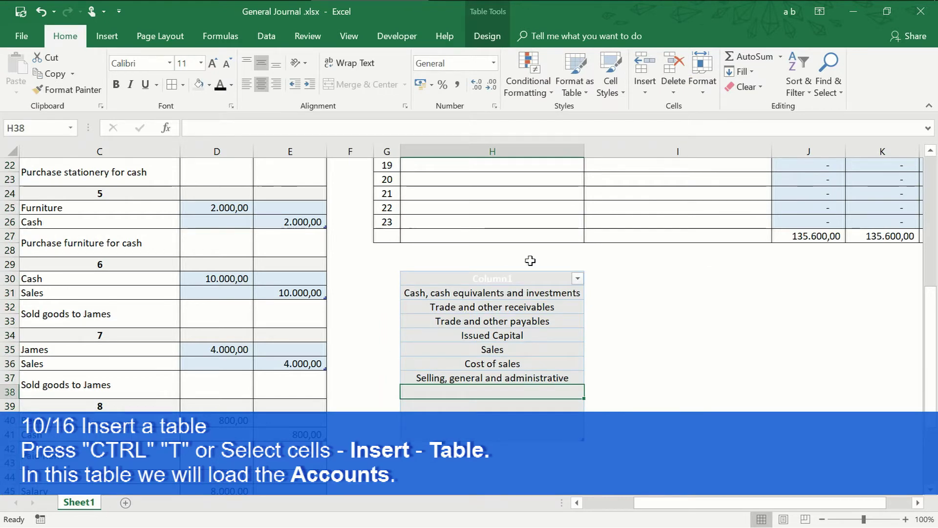
scroll(530, 260, "up", 7)
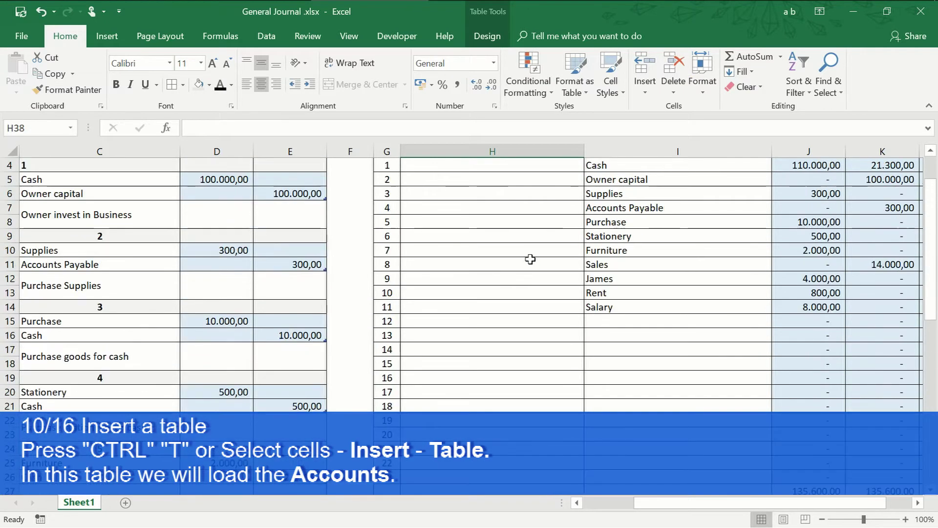
Give H4 a List validation sourced from the accounts table range $H$31:$H$41.
left_click(513, 208)
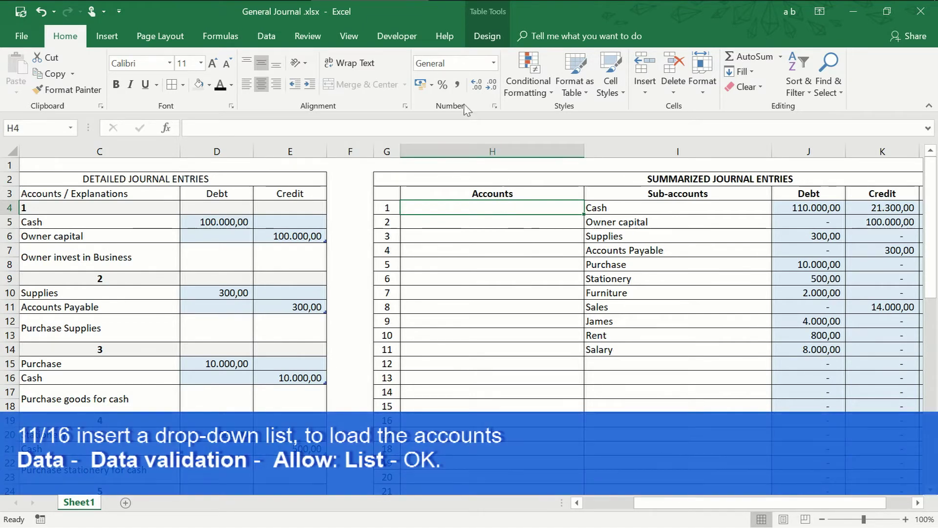
left_click(267, 36)
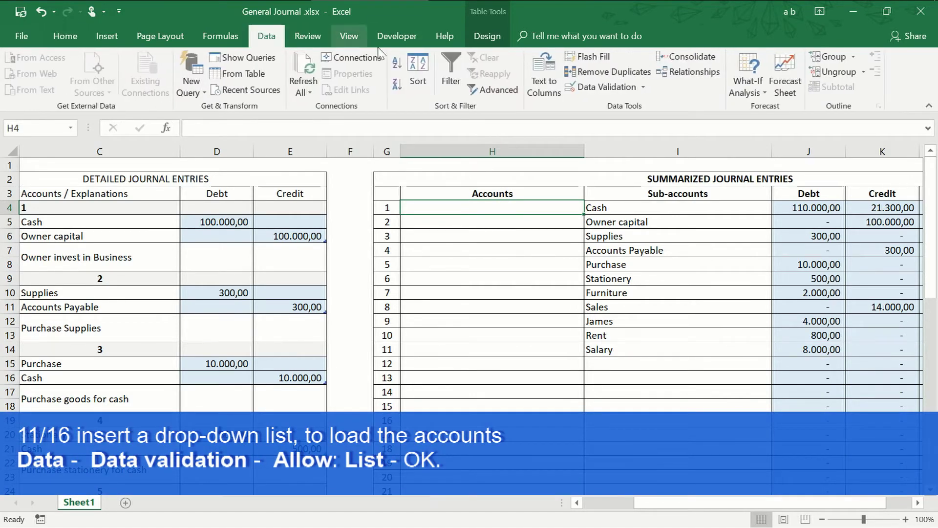
left_click(601, 87)
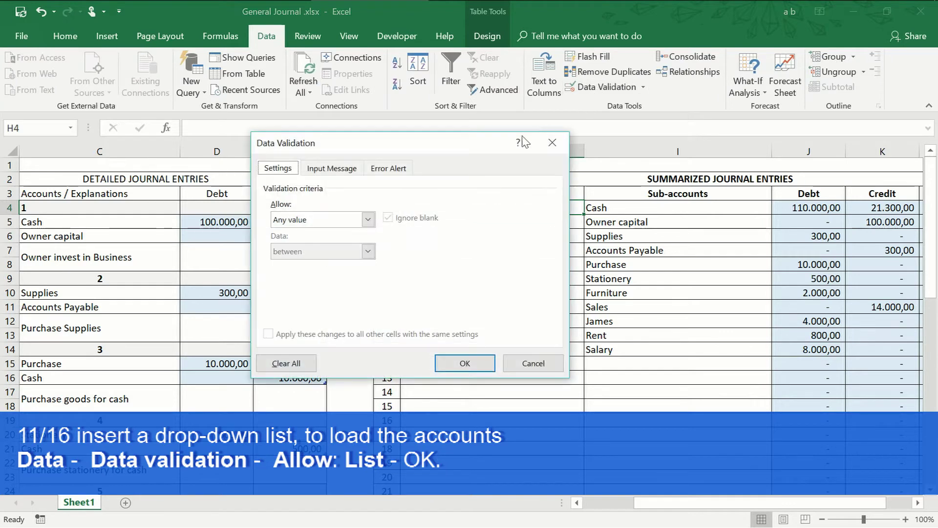
left_click(368, 220)
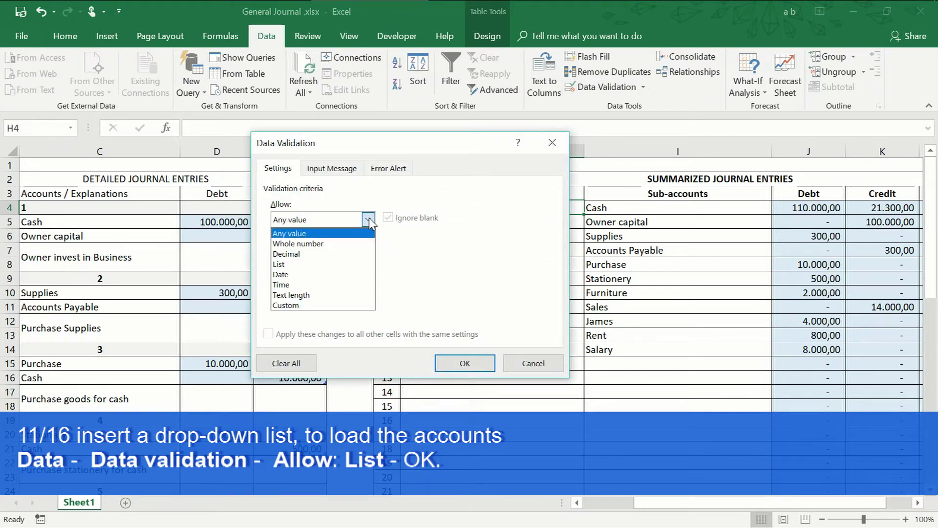
left_click(303, 263)
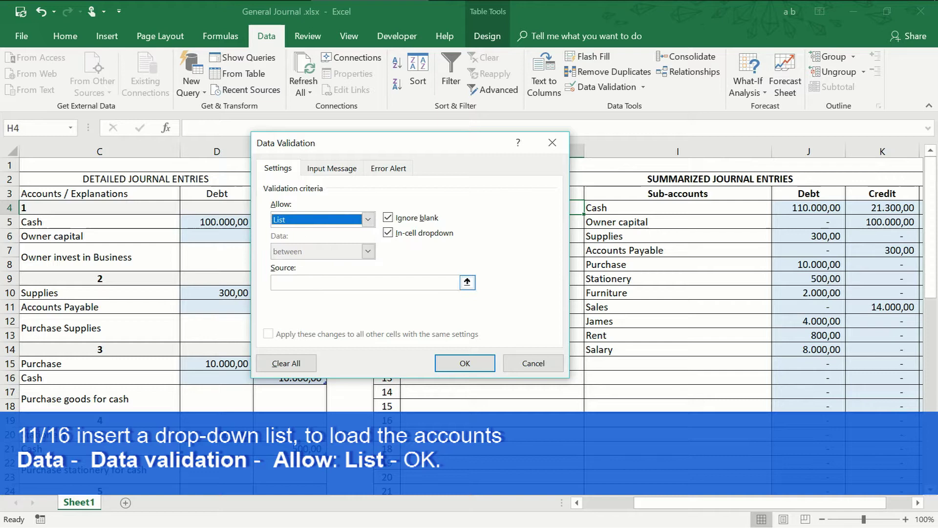
left_click(467, 282)
scroll(469, 326, "down", 5)
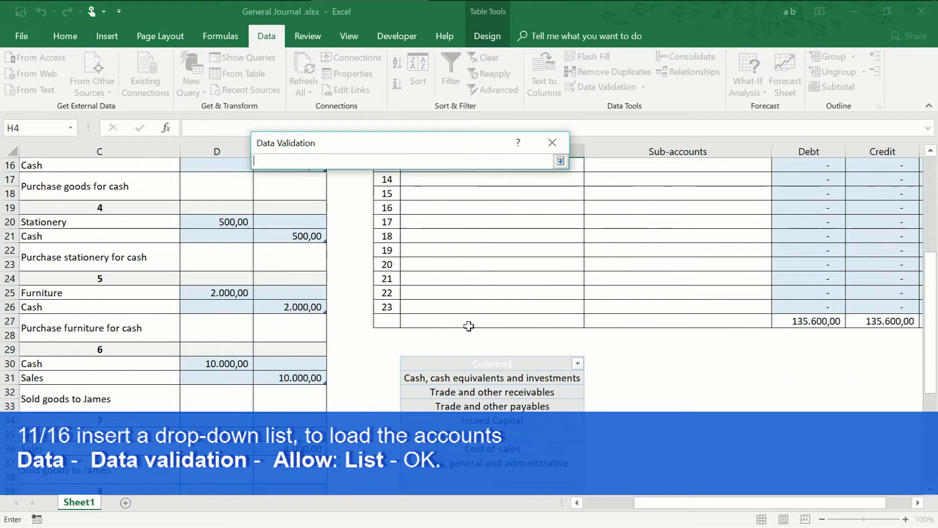
left_click(467, 356)
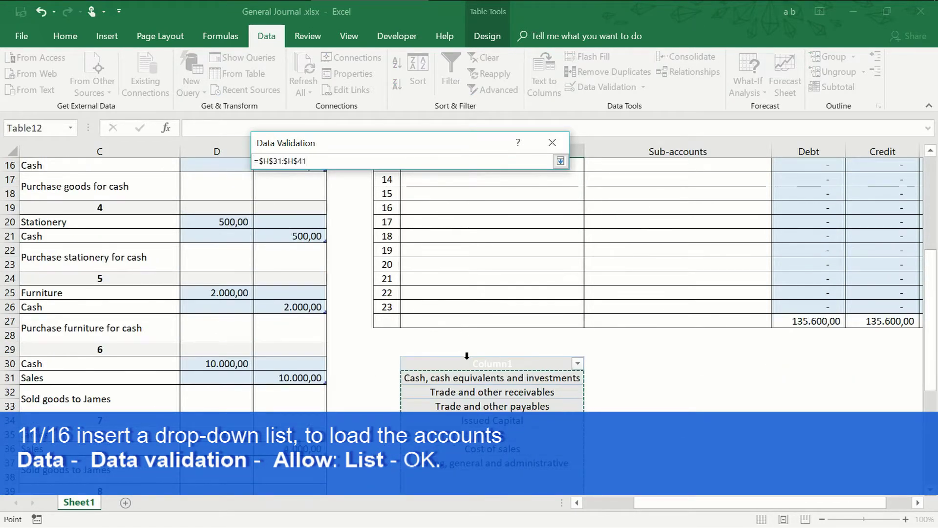
left_click(590, 208)
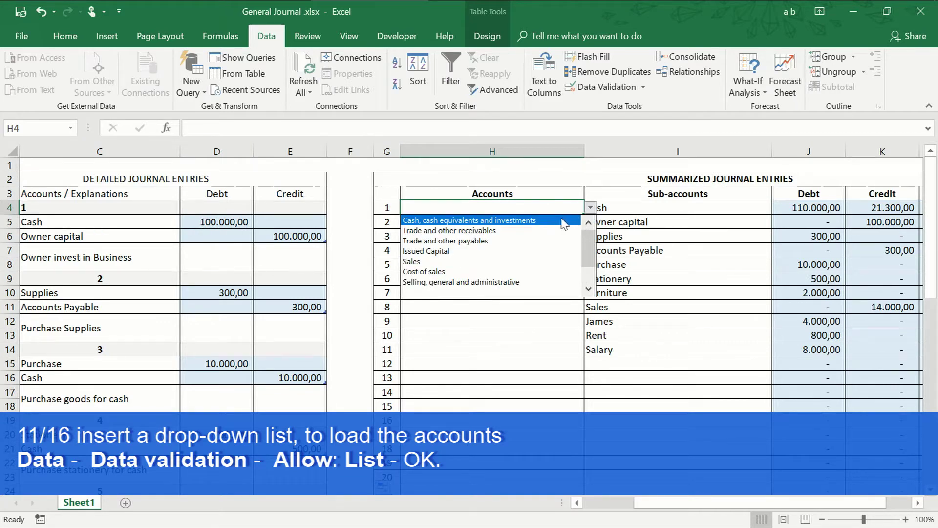
Pick each row's category from the drop-downs, e.g. Issued Capital for Owner capital.
left_click(562, 220)
left_click(605, 208)
left_click(565, 224)
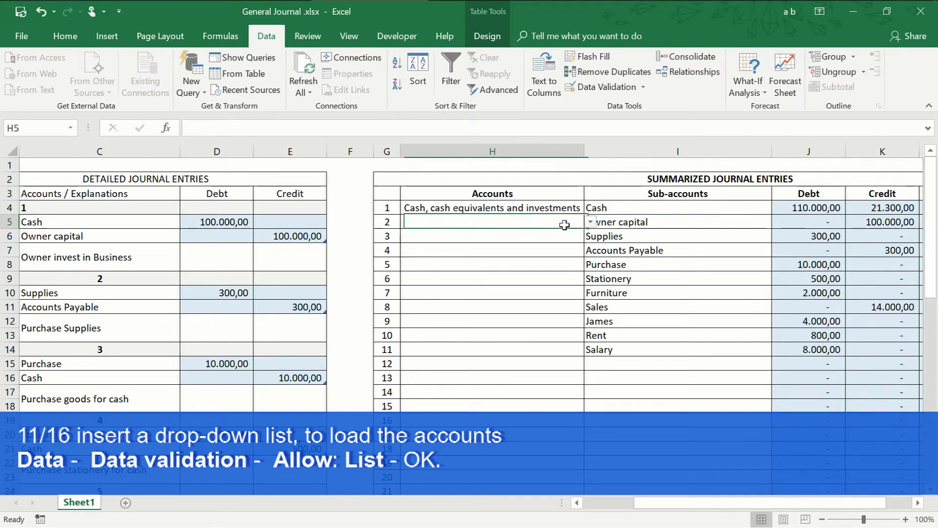
left_click(590, 222)
left_click(559, 241)
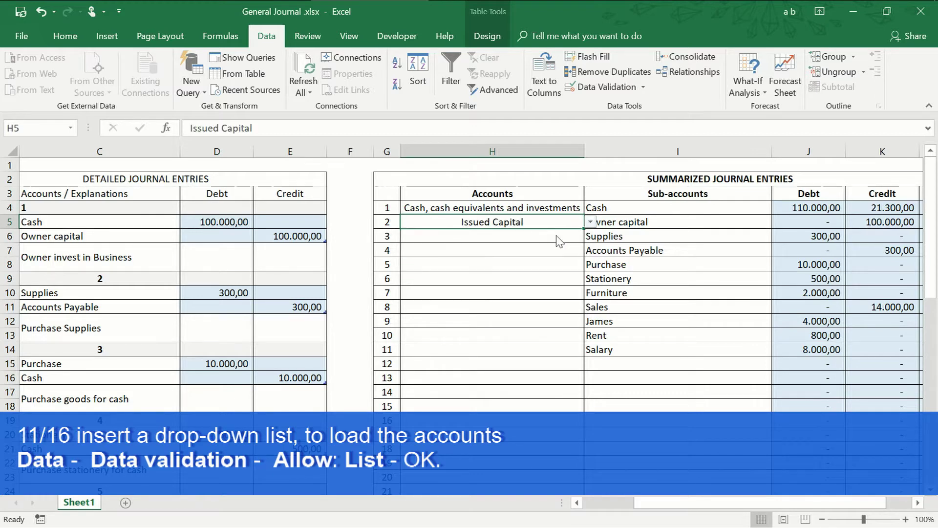
left_click(631, 223)
left_click(557, 229)
left_click(559, 239)
left_click(590, 238)
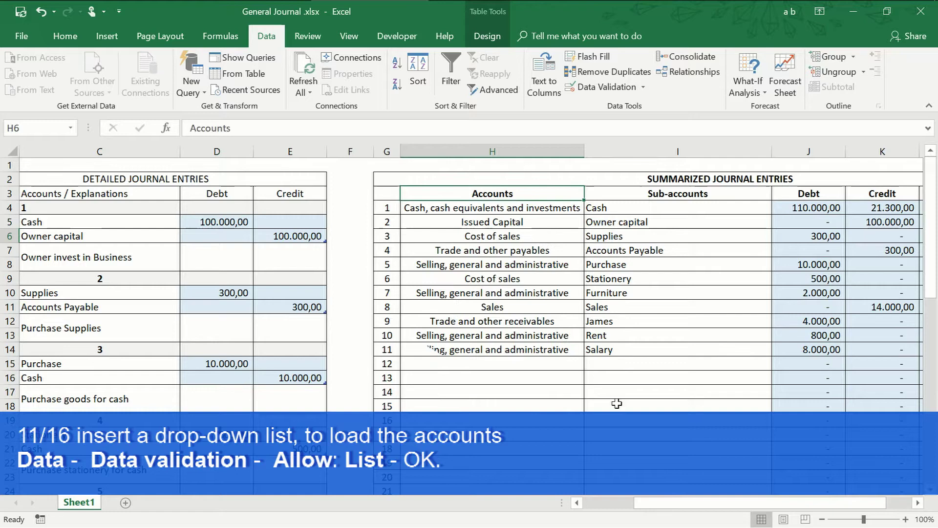
left_click_drag(670, 508, 714, 504)
Group the Accounts column H and collapse it.
left_click(398, 151)
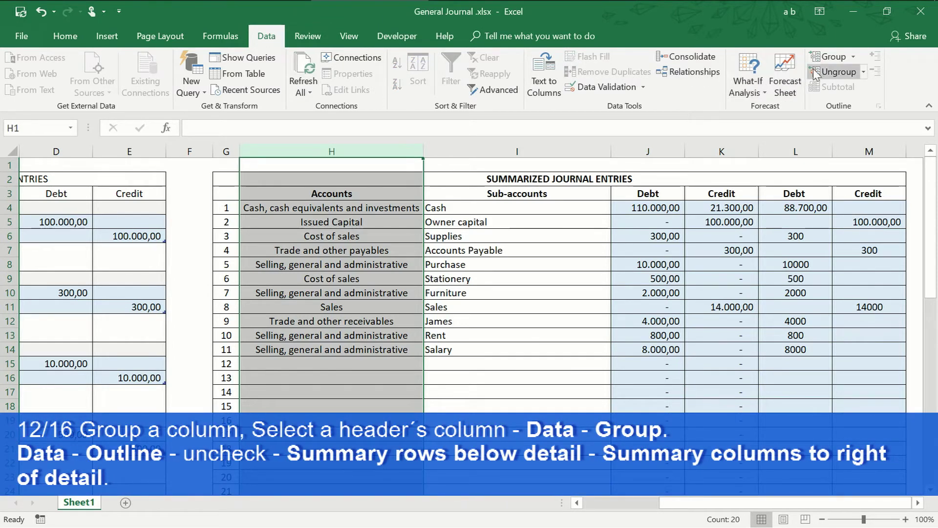
left_click(829, 57)
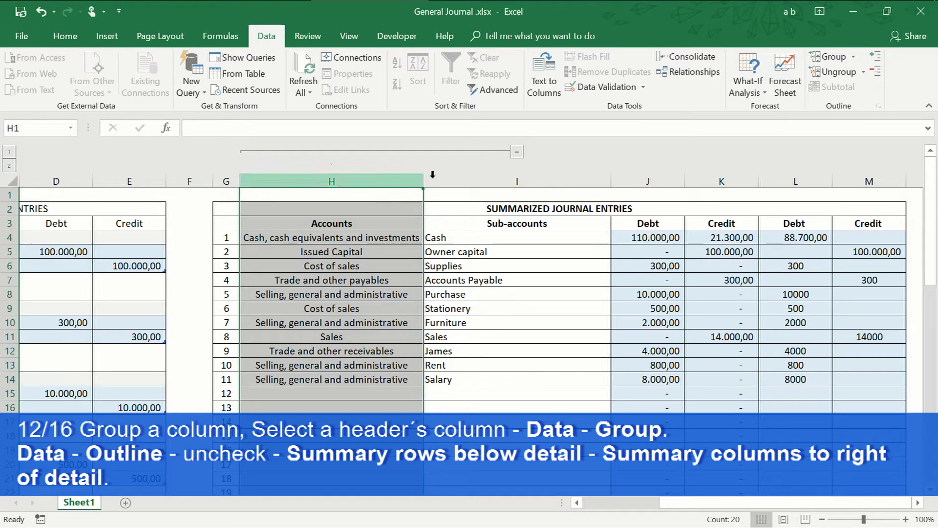
left_click(517, 152)
Turn off both outline summary options, below-detail rows and right-of-detail columns.
left_click(259, 212)
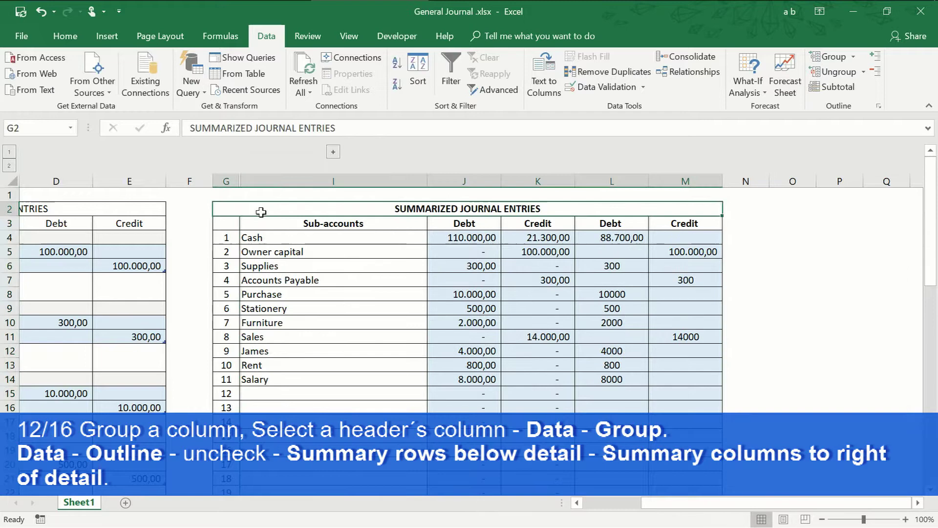
left_click(878, 107)
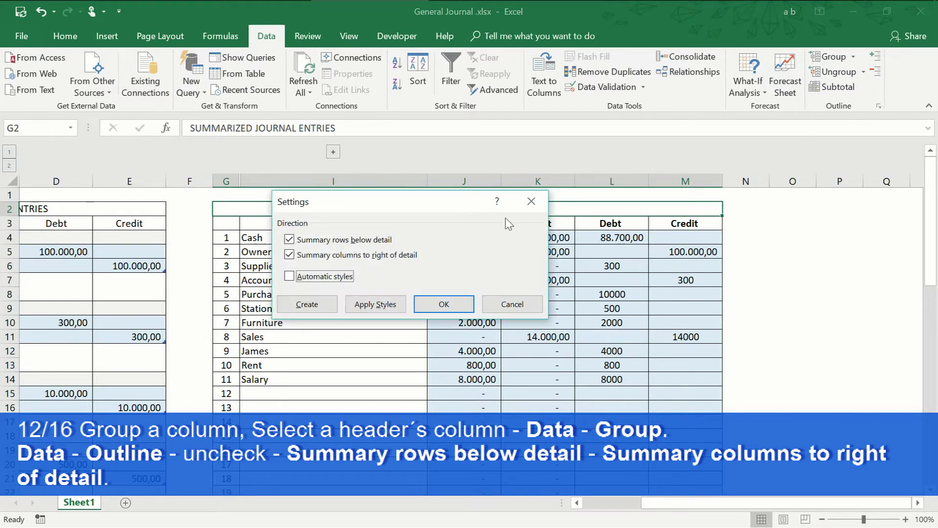
left_click(289, 255)
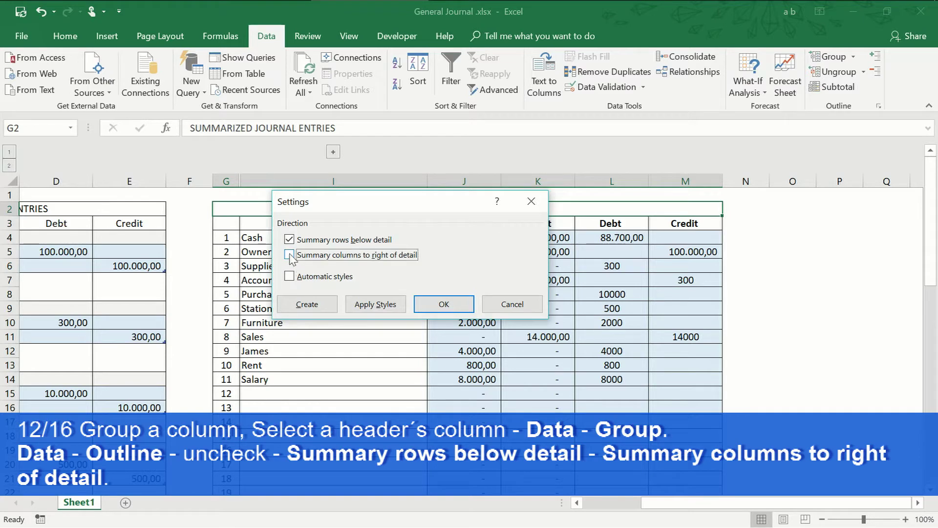
left_click(289, 240)
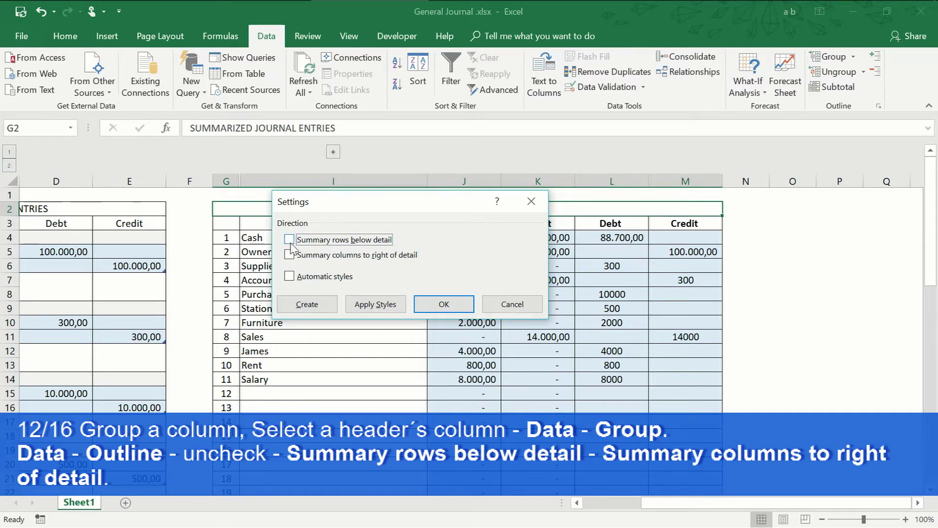
left_click(442, 304)
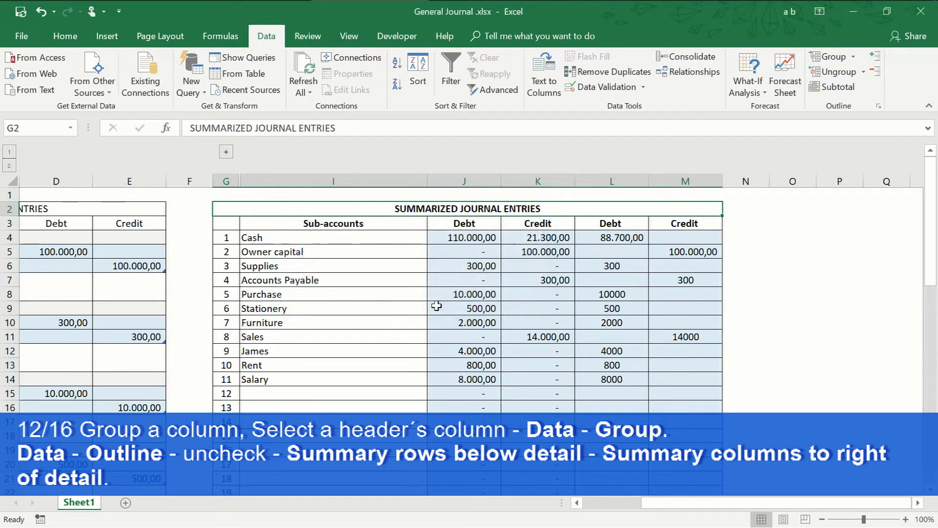
Group the first Debit/Credit columns J:K into a second outline group.
left_click(226, 153)
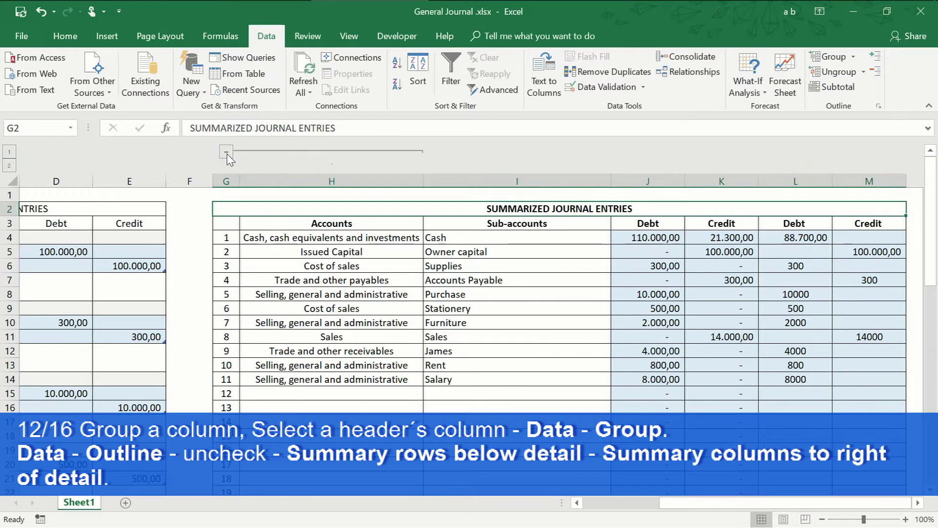
left_click(227, 153)
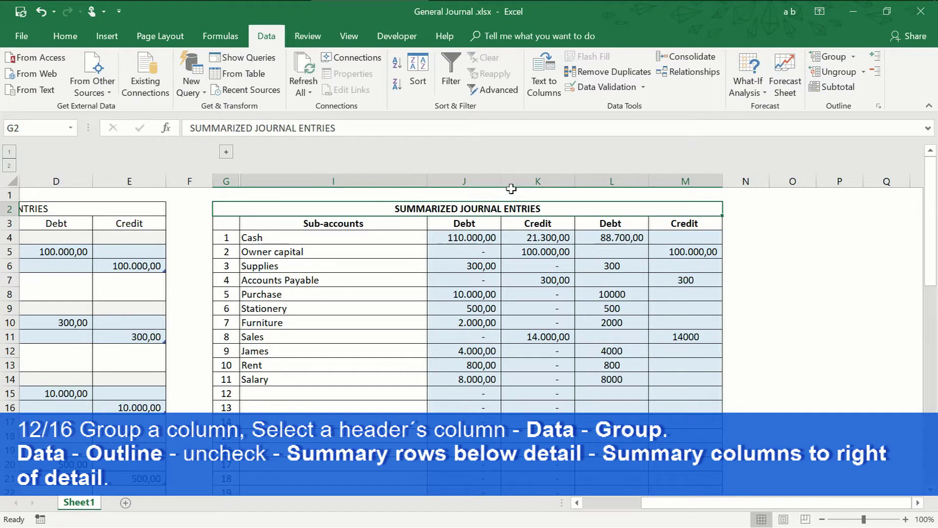
left_click_drag(480, 179, 503, 178)
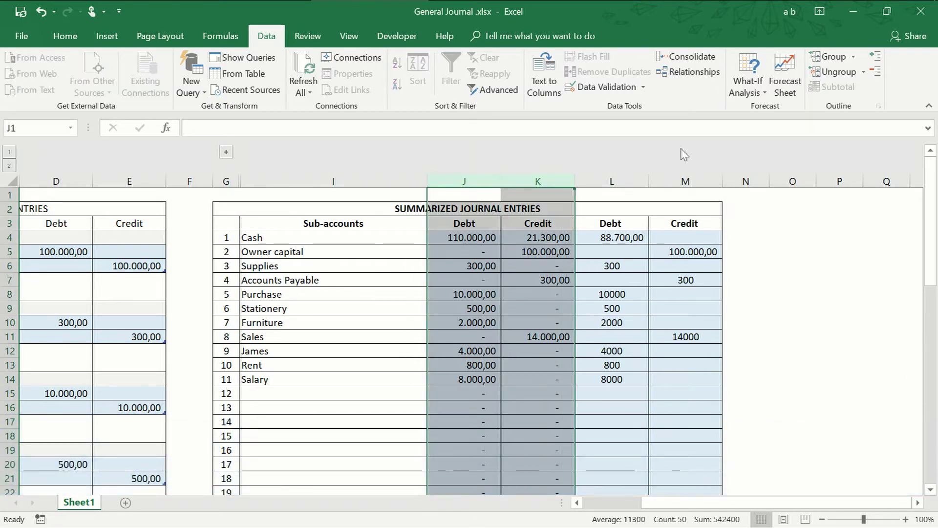
left_click(836, 57)
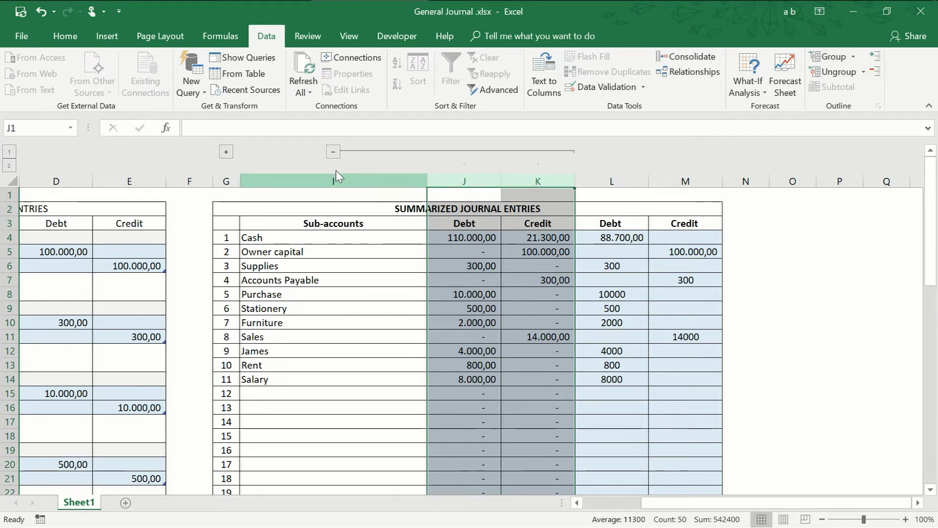
Collapse the J:K group, enter 'Assets' in O3, widen column O, and re-expand Accounts.
left_click(333, 152)
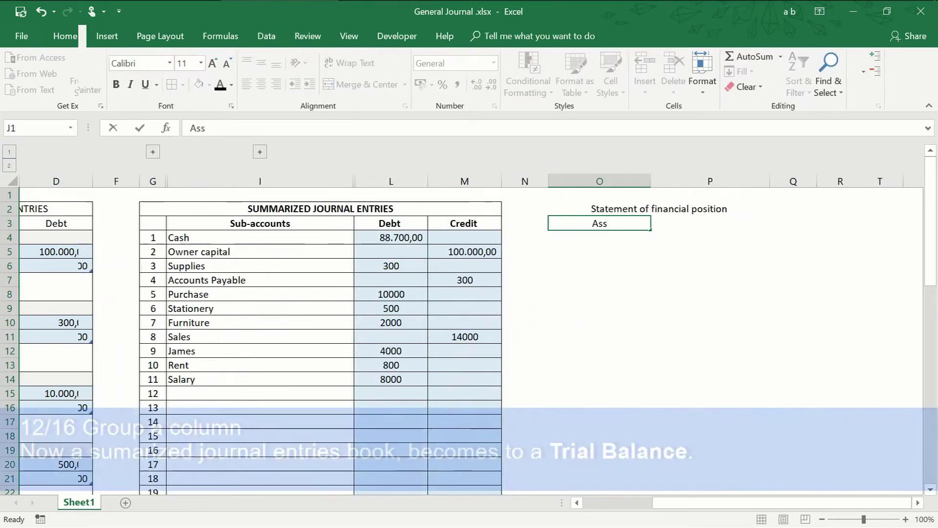
type("ets")
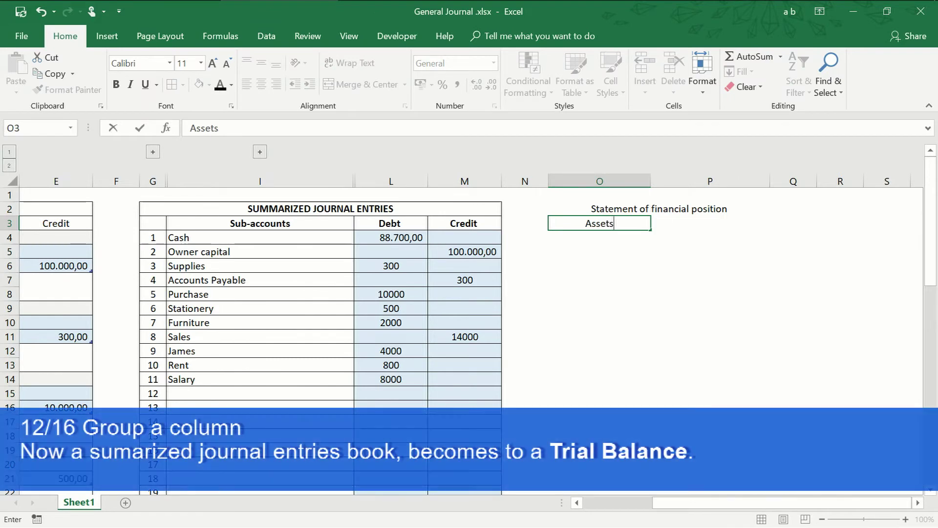
key("ctrl+Return")
left_click_drag(652, 181, 722, 184)
mouse_move(842, 179)
left_mouse_down()
mouse_move(819, 182)
mouse_move(842, 181)
left_mouse_up()
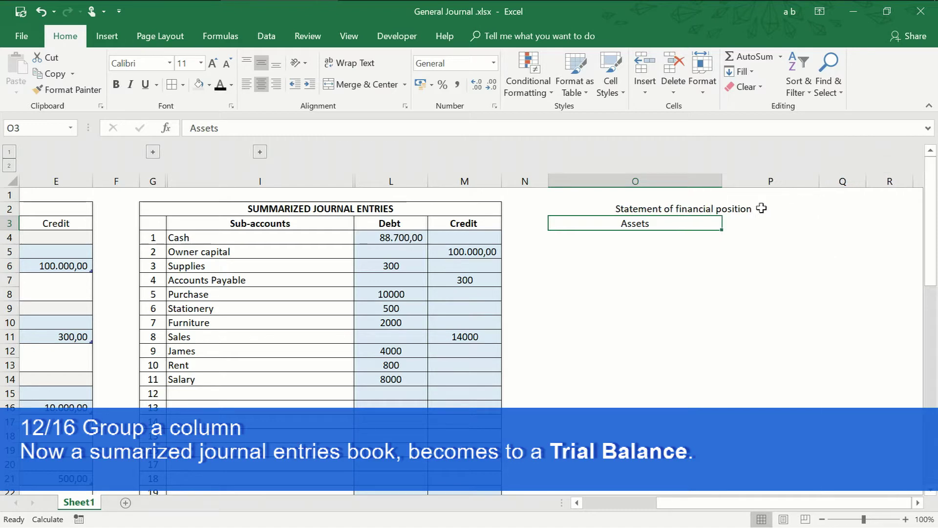
left_click(636, 237)
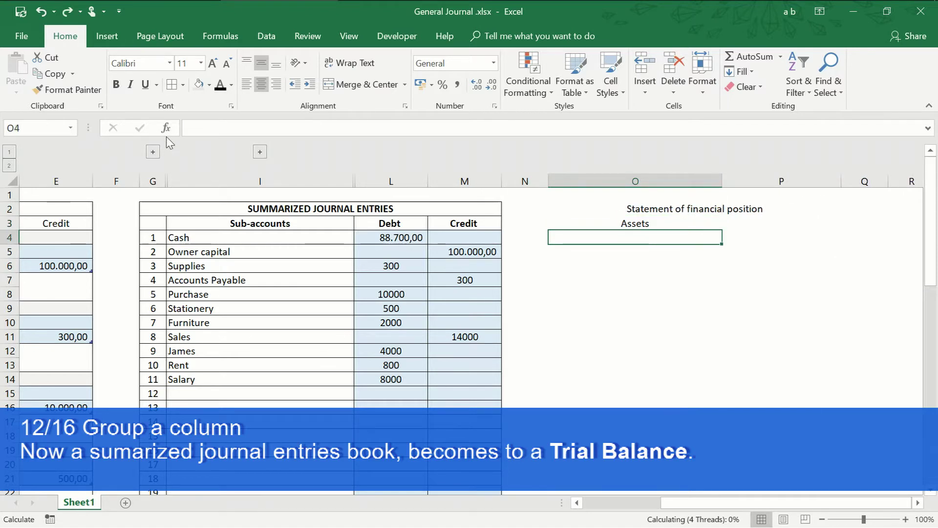
left_click(153, 152)
Give O4 a drop-down List validation sourced from the account names column.
left_click(267, 36)
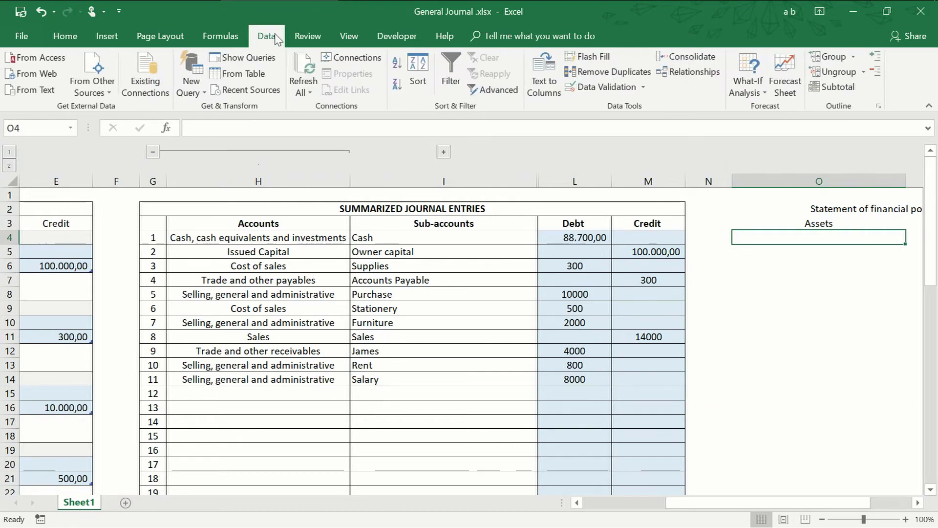
left_click(602, 87)
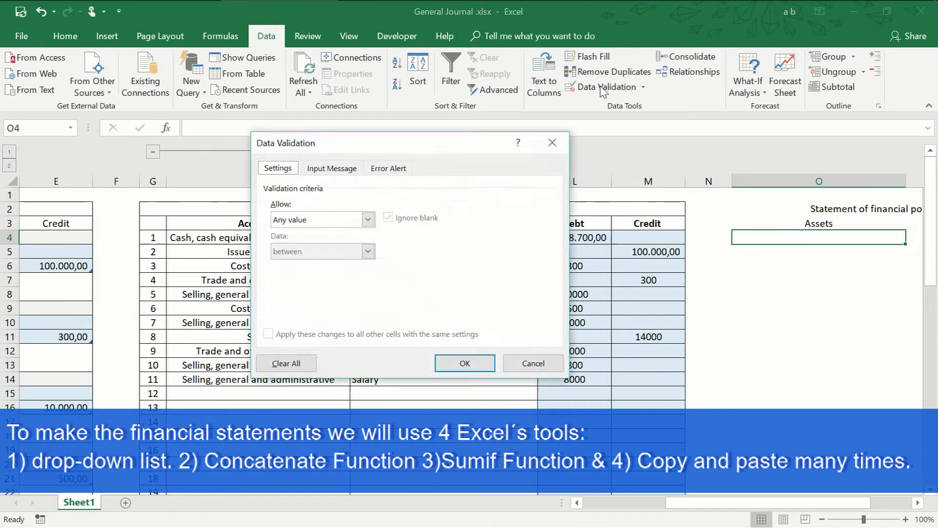
left_click(368, 219)
left_click(341, 266)
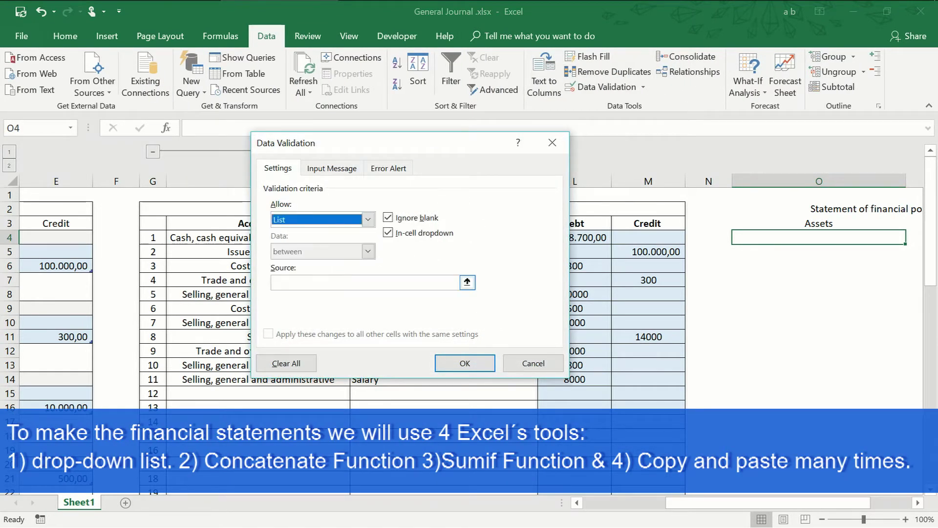
left_click(467, 282)
scroll(339, 319, "down", 7)
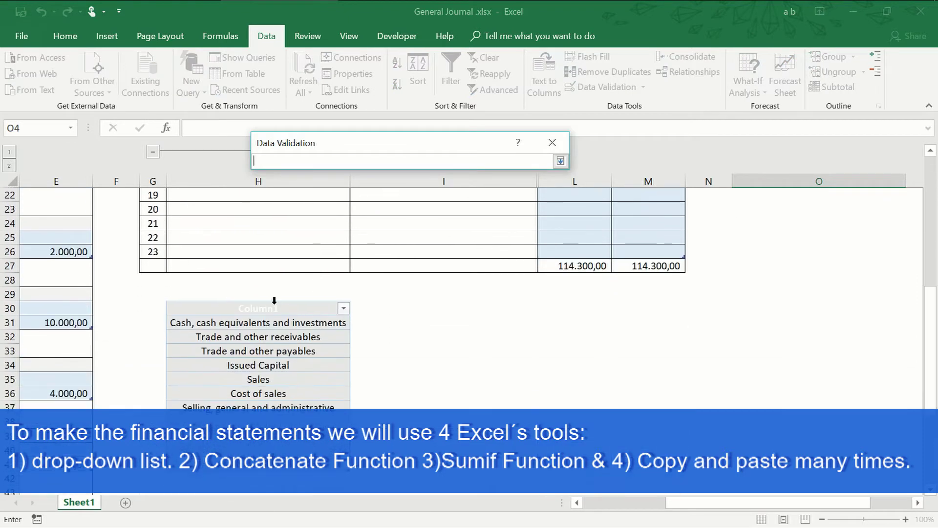
left_click(274, 300)
left_click(561, 161)
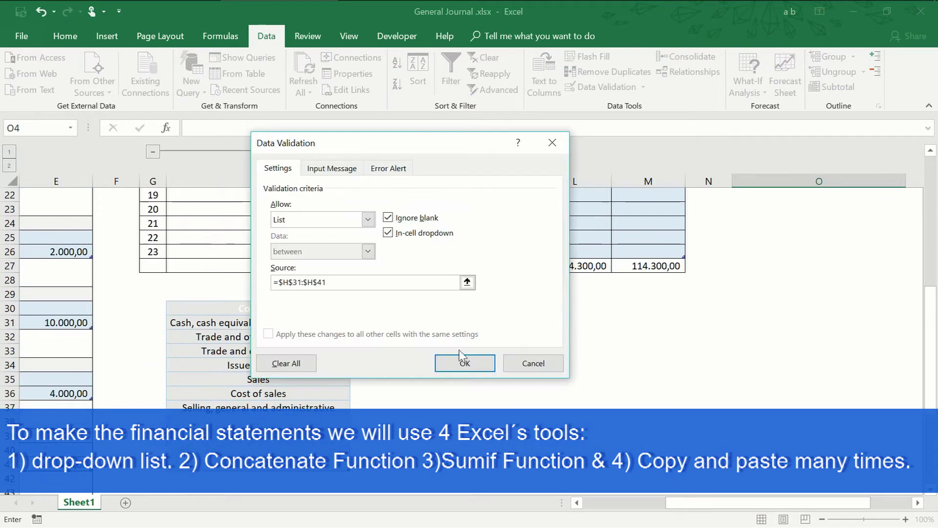
left_click(461, 360)
scroll(681, 306, "up", 1)
scroll(681, 305, "up", 7)
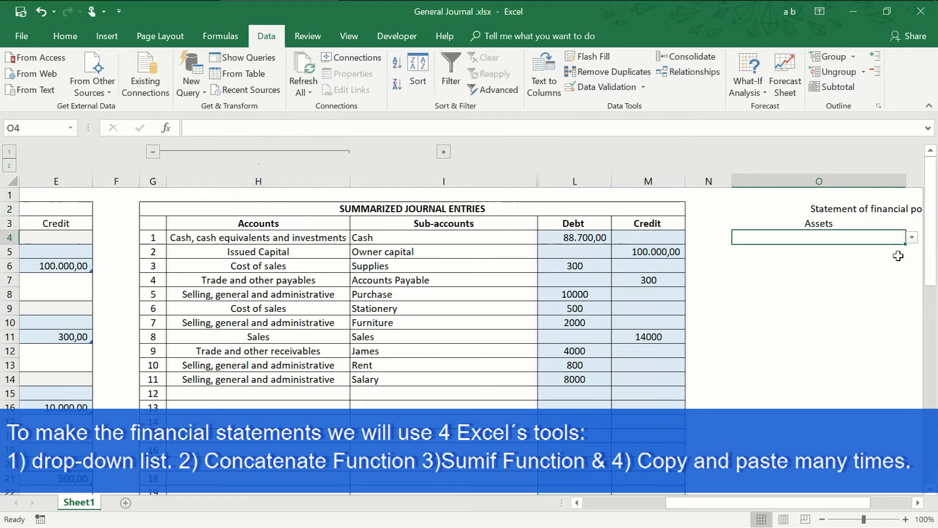
Set O4 to Cash, cash equivalents and investments, fill it into O5, choose Trade and other receivables.
left_click(912, 238)
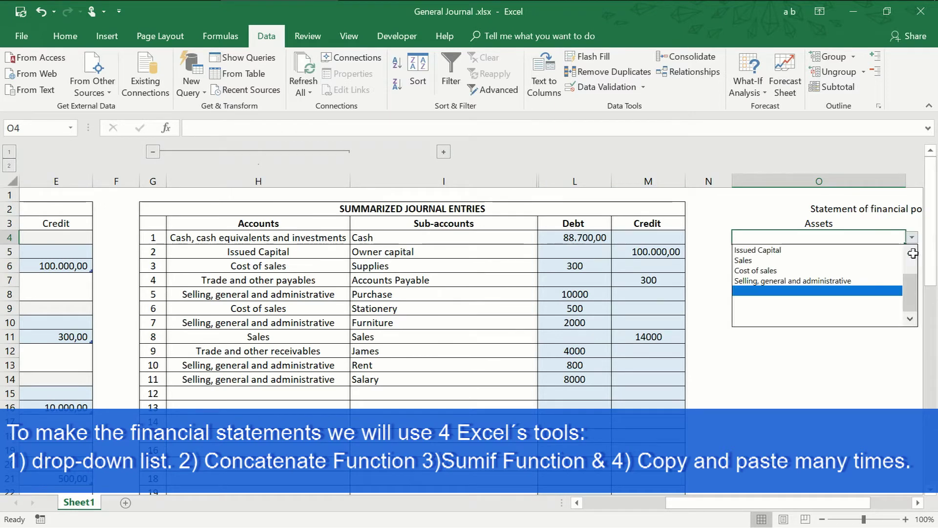
scroll(913, 253, "up", 3)
left_click(894, 250)
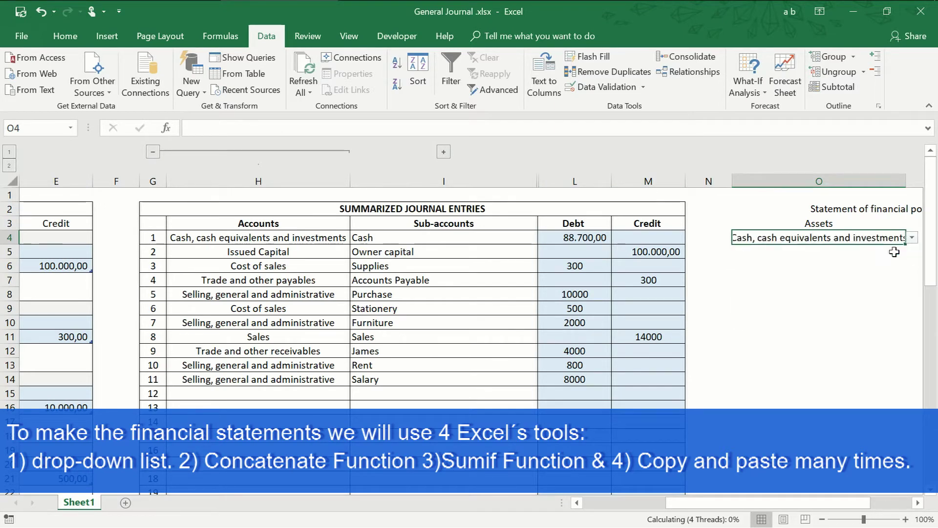
left_click_drag(905, 244, 908, 256)
left_click(904, 251)
left_click(909, 251)
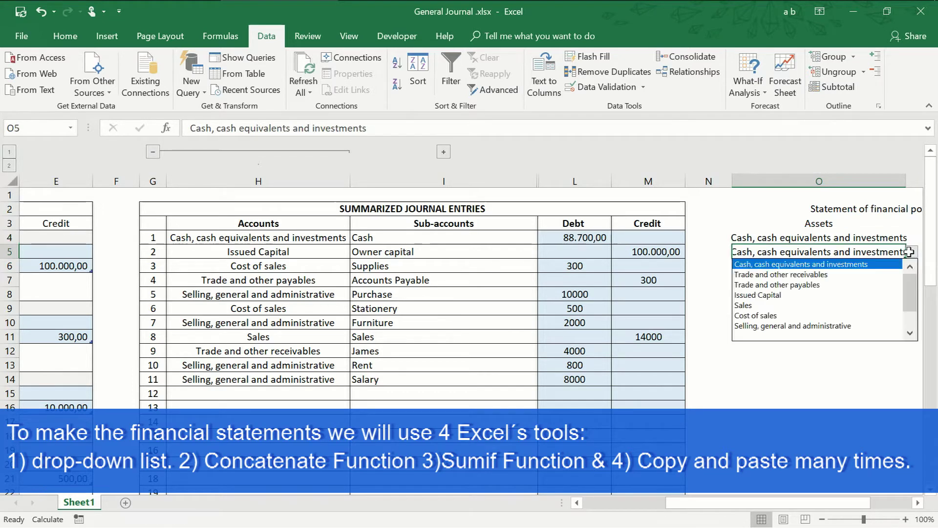
left_click(882, 275)
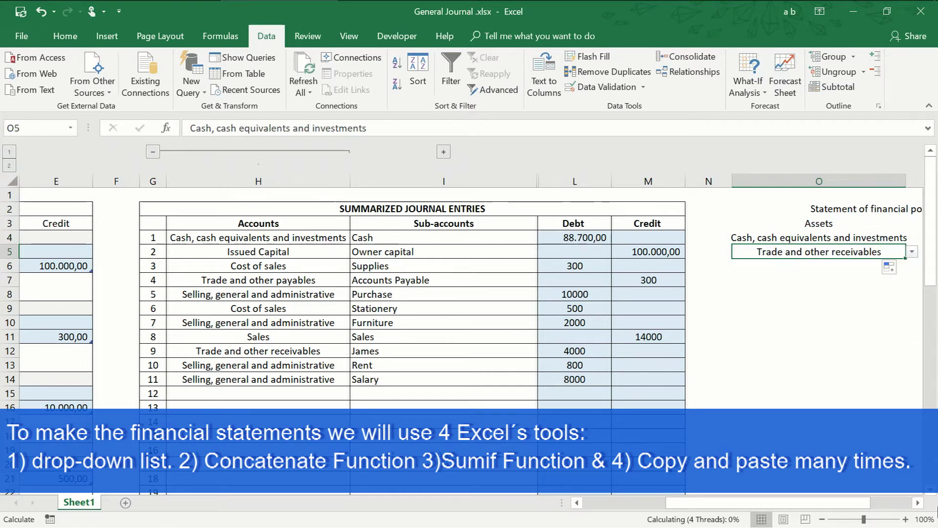
left_click(917, 502)
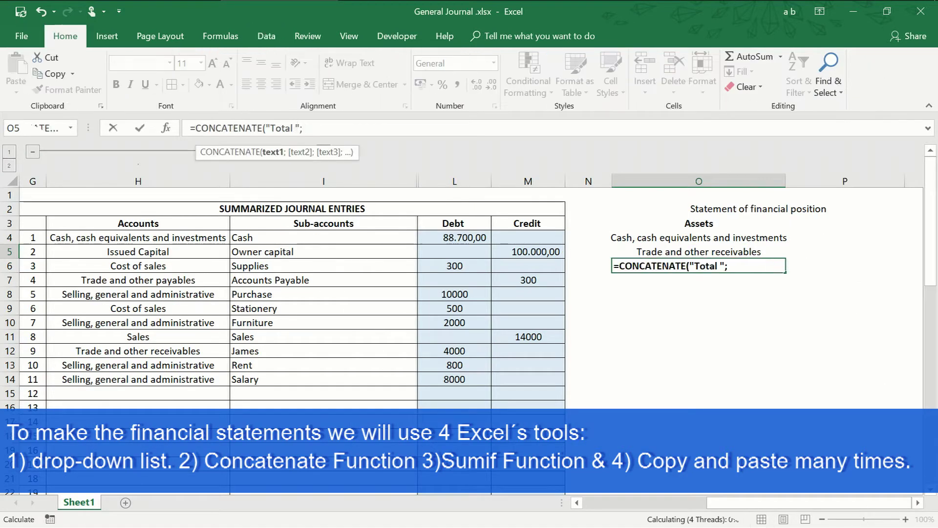
Complete =CONCATENATE("Total ";O3) in O6 so it reads Total Assets.
type(";")
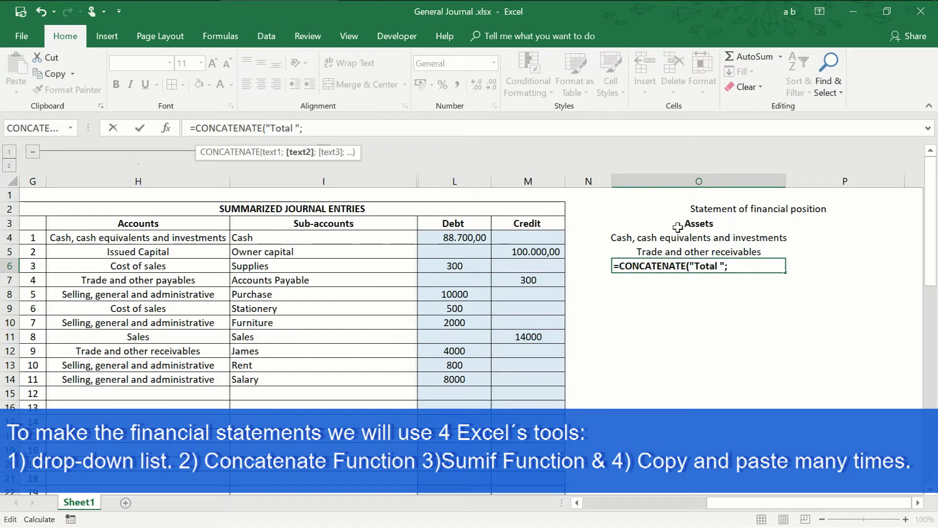
left_click(694, 225)
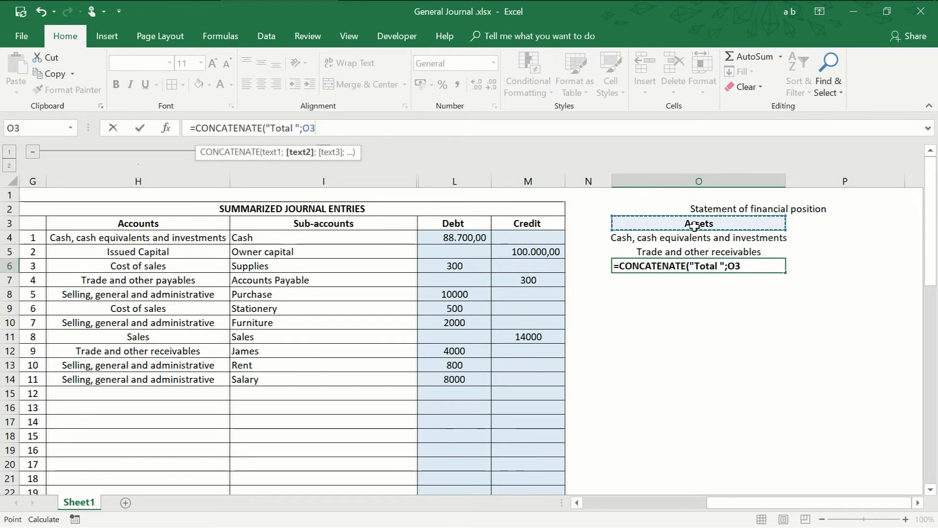
type(")")
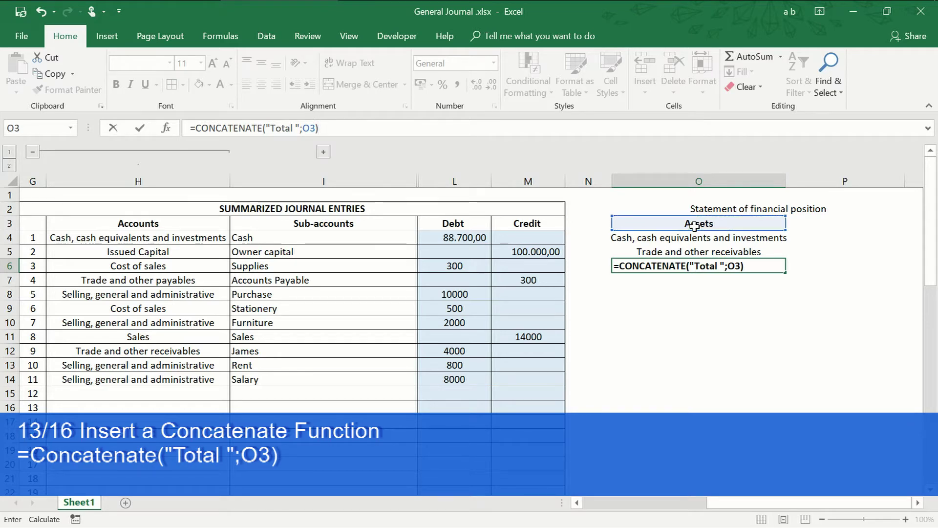
key("BackSpace")
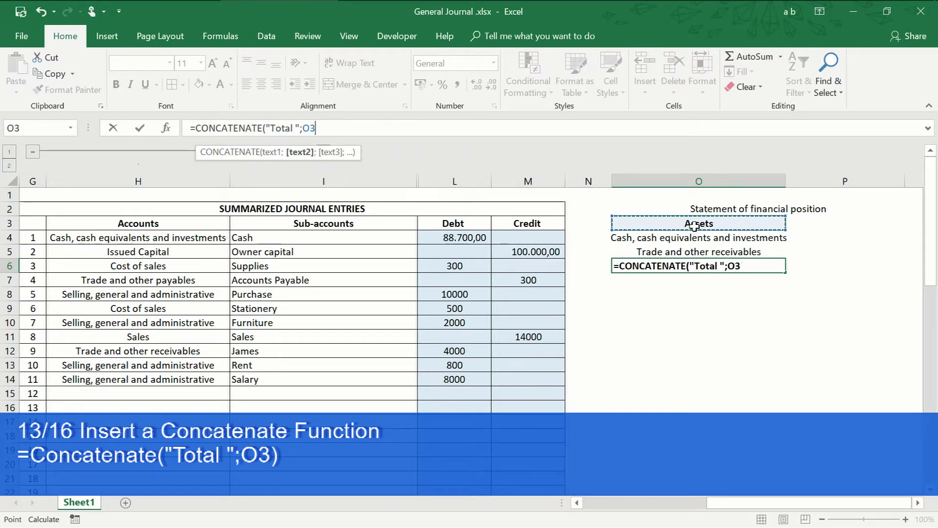
type(")")
key("Return")
key("Return")
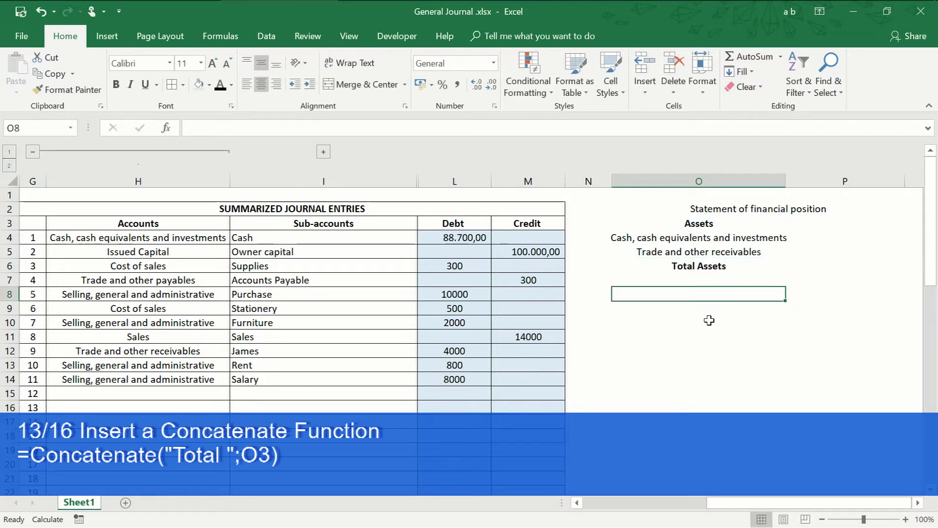
Copy the account cell O5 to O8 under Liabilities and choose Trade and other payables.
left_click(674, 252)
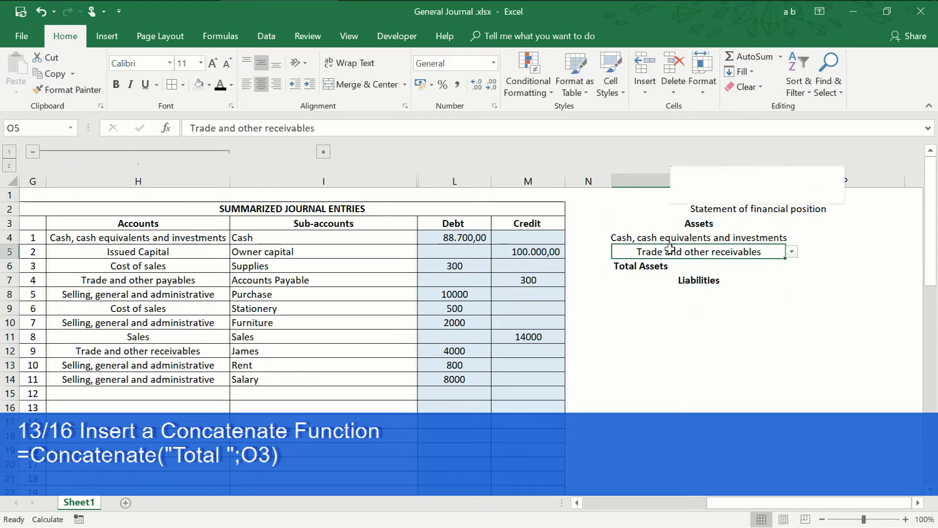
right_click(669, 252)
left_click(694, 242)
left_click(683, 294)
right_click(683, 293)
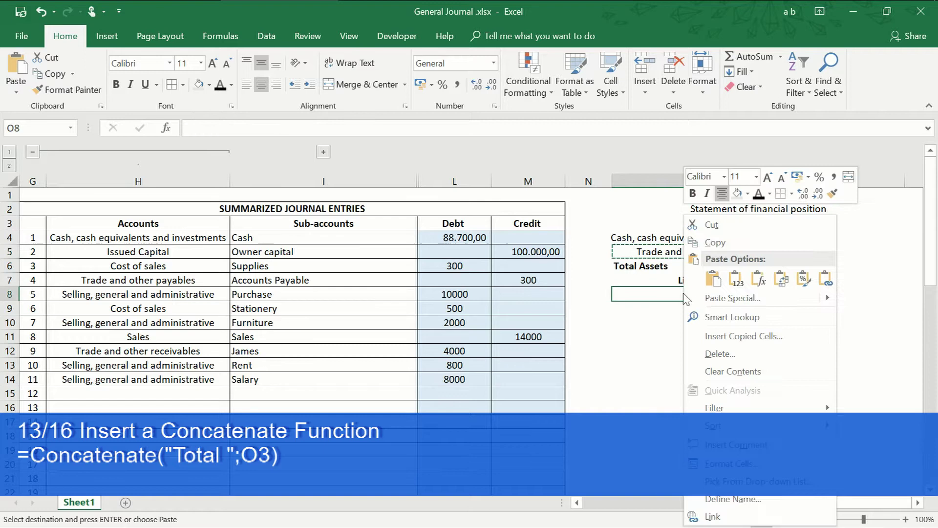
left_click(706, 278)
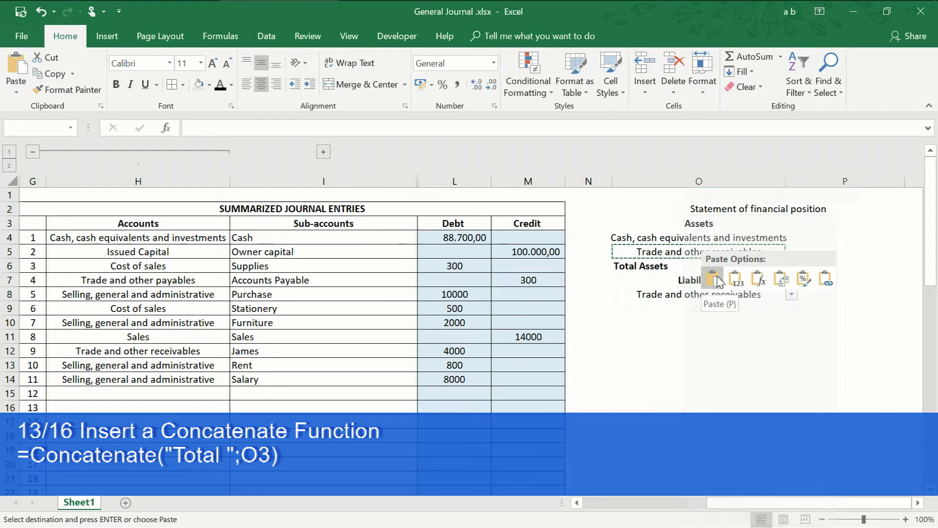
left_click(792, 293)
left_click(720, 318)
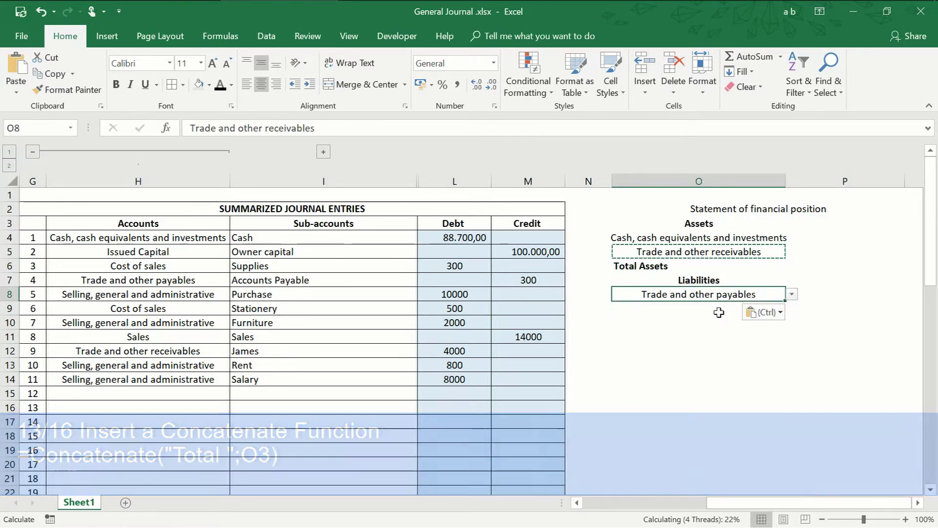
key("Down")
Copy the Total Assets formula into O9 and repoint it to the Liabilities heading.
left_click(635, 267)
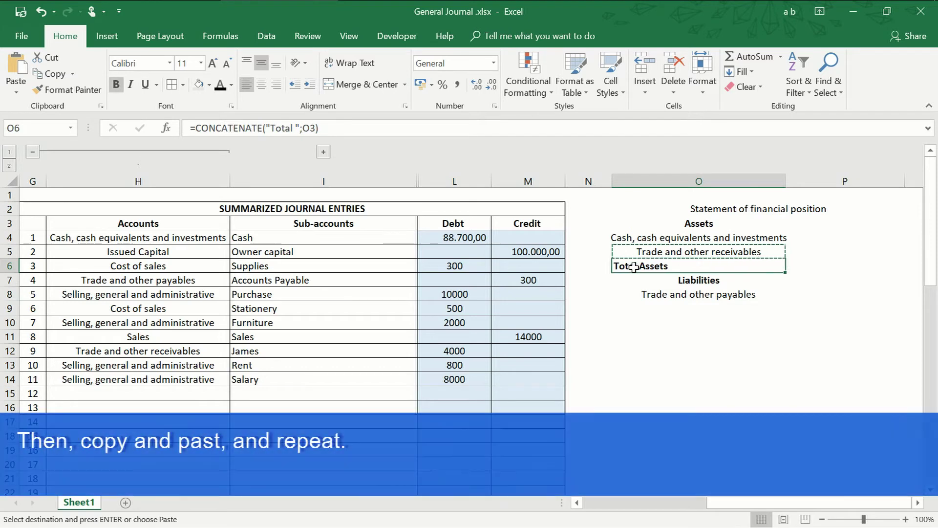
key("ctrl+c")
left_click(643, 306)
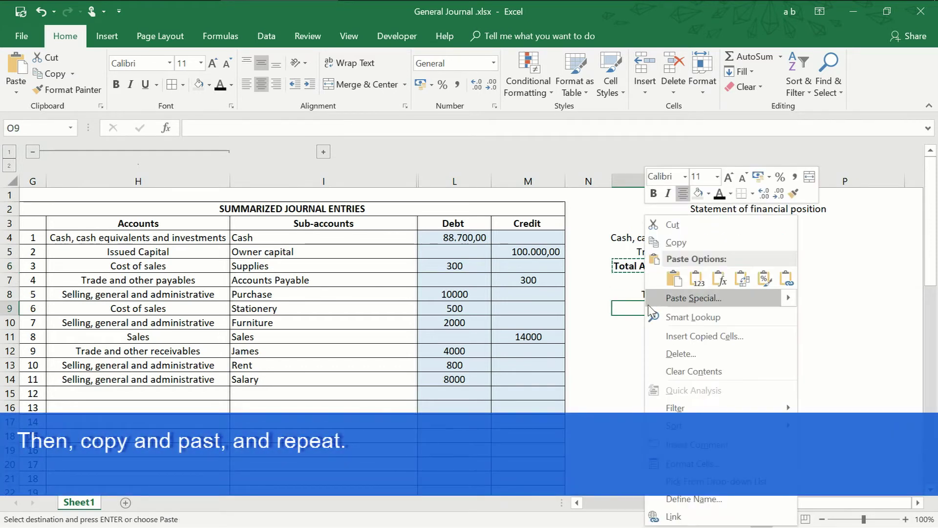
left_click(674, 277)
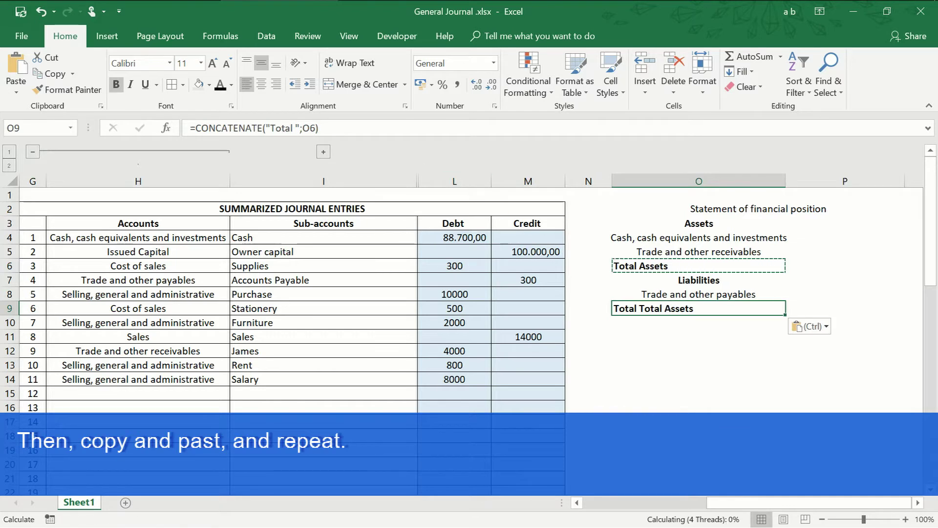
key("F2")
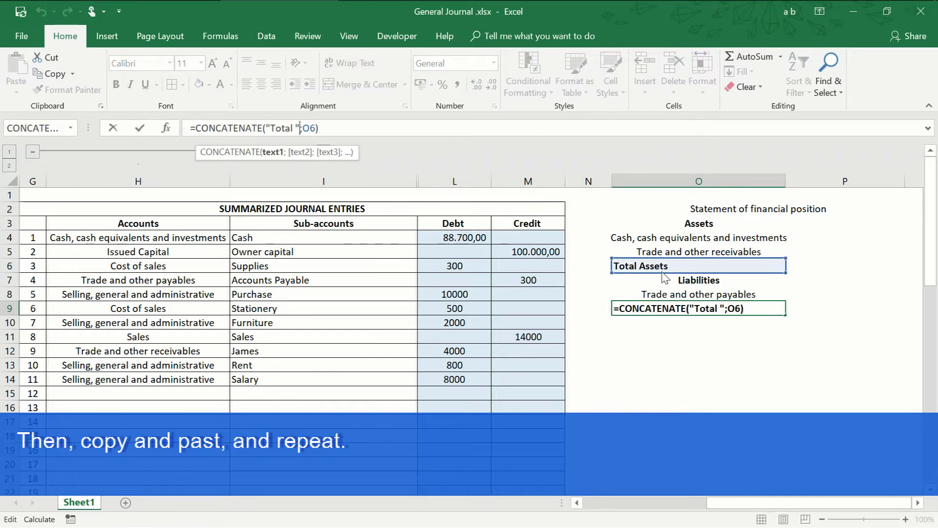
left_click(663, 282)
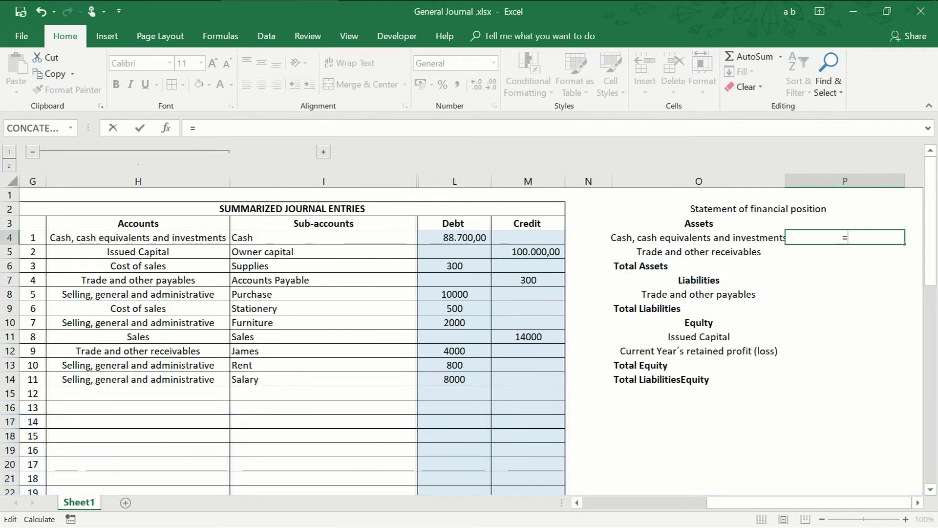
Enter =SUMIF($H$4:$H$26;O4;$L$4:$L$26) in P4 so Cash shows 88.700,00.
type("sum")
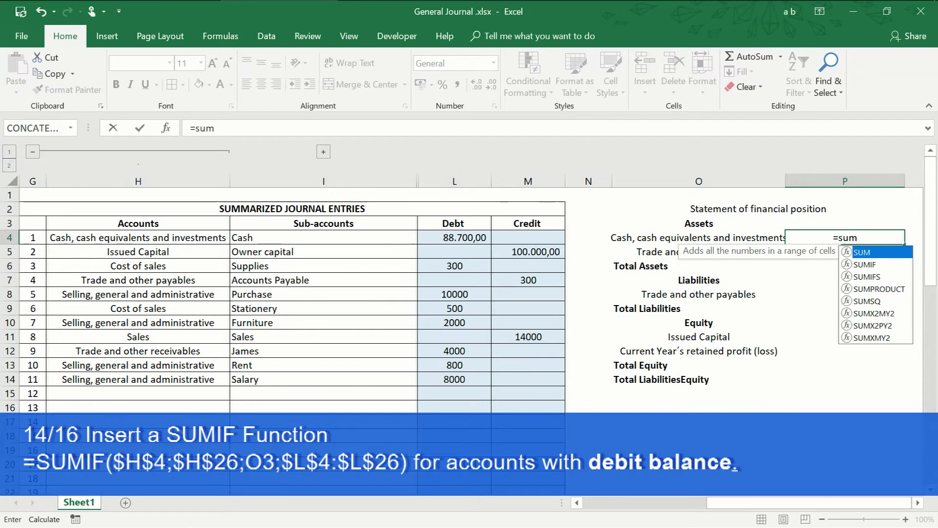
double_click(864, 266)
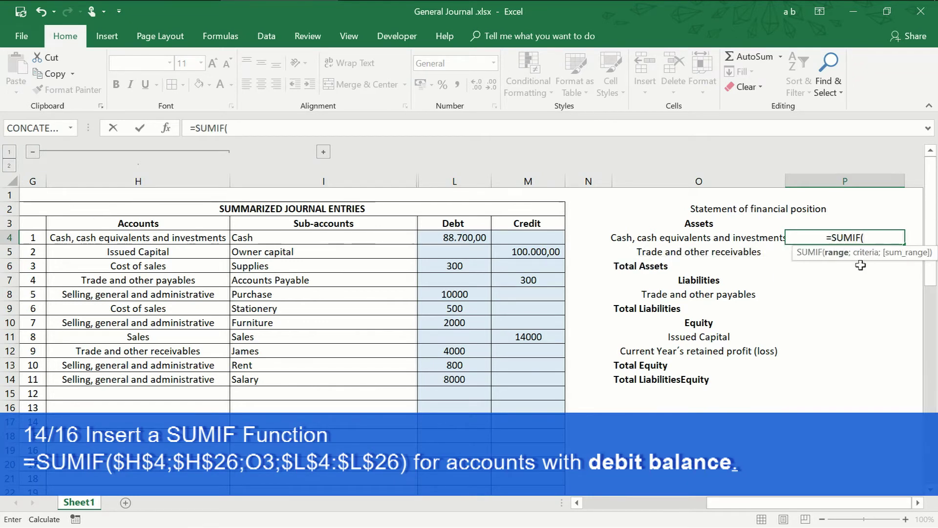
type("$H$4")
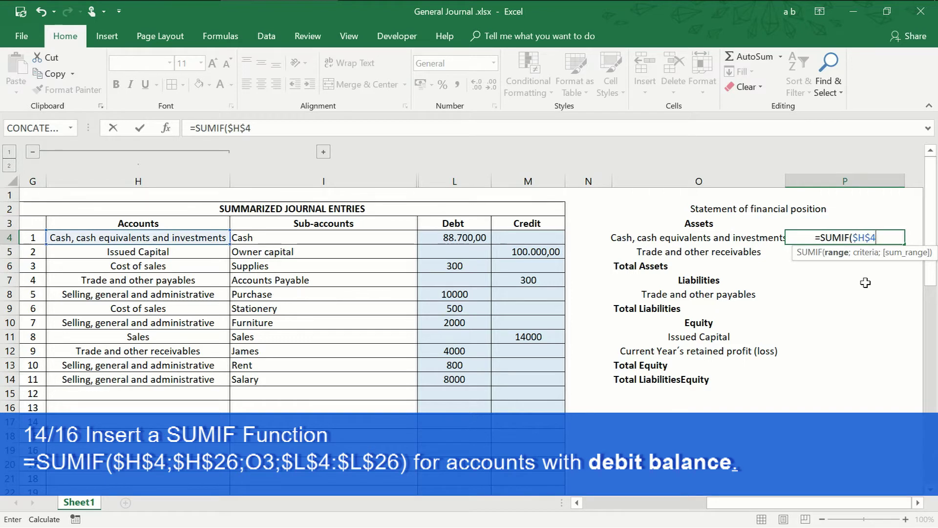
type(":$")
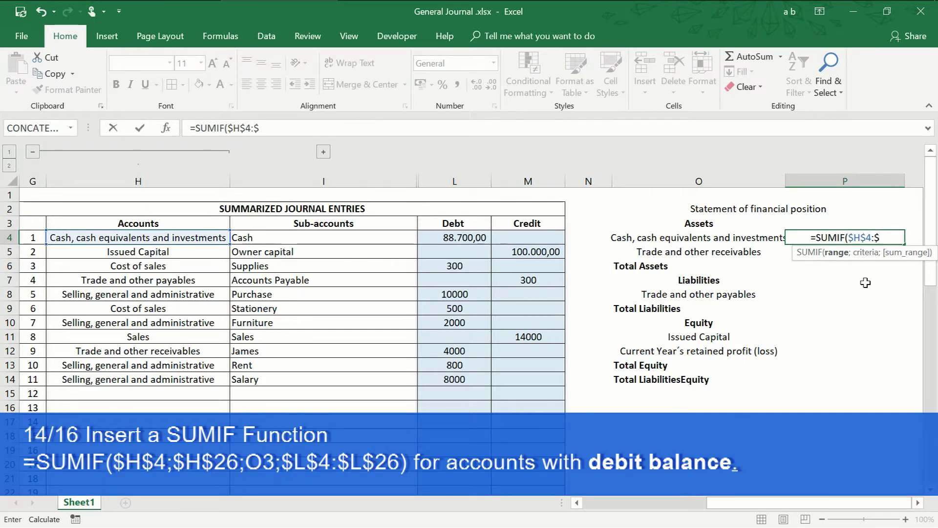
type("H$")
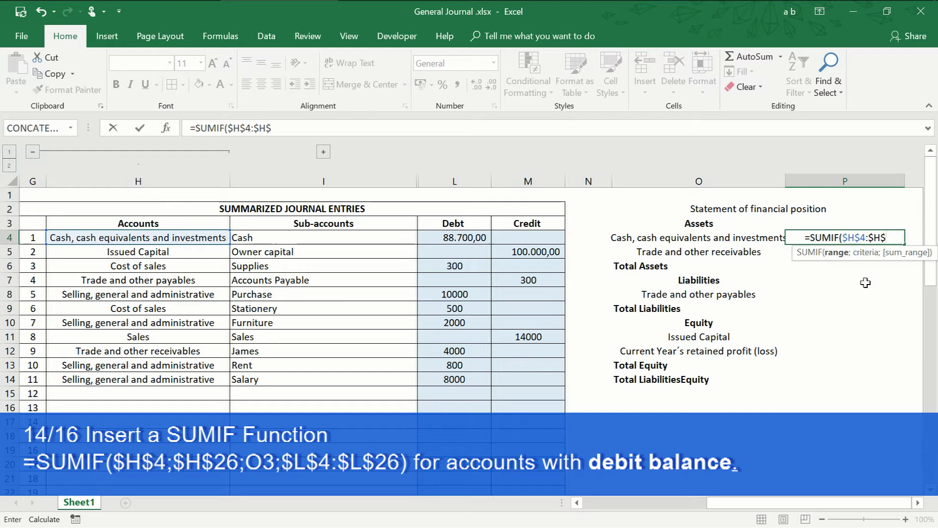
type("26")
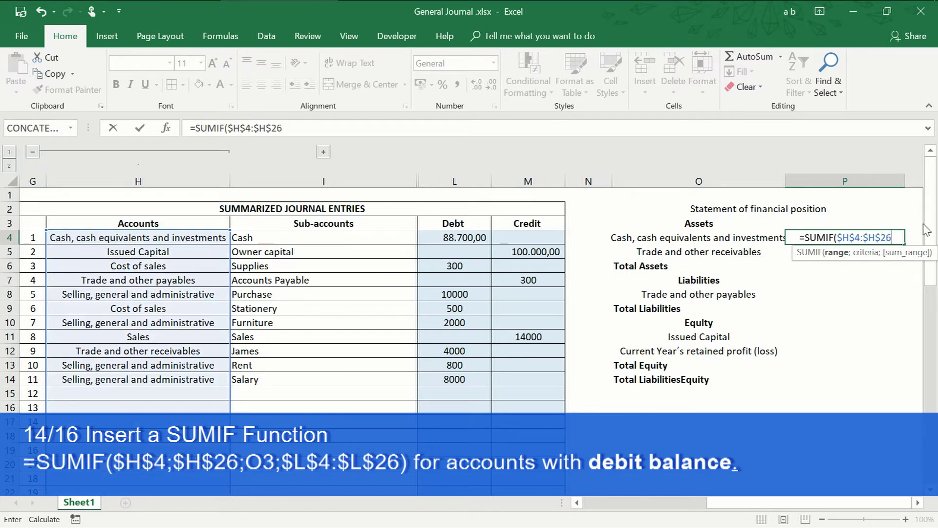
left_click_drag(930, 230, 891, 251)
type(";")
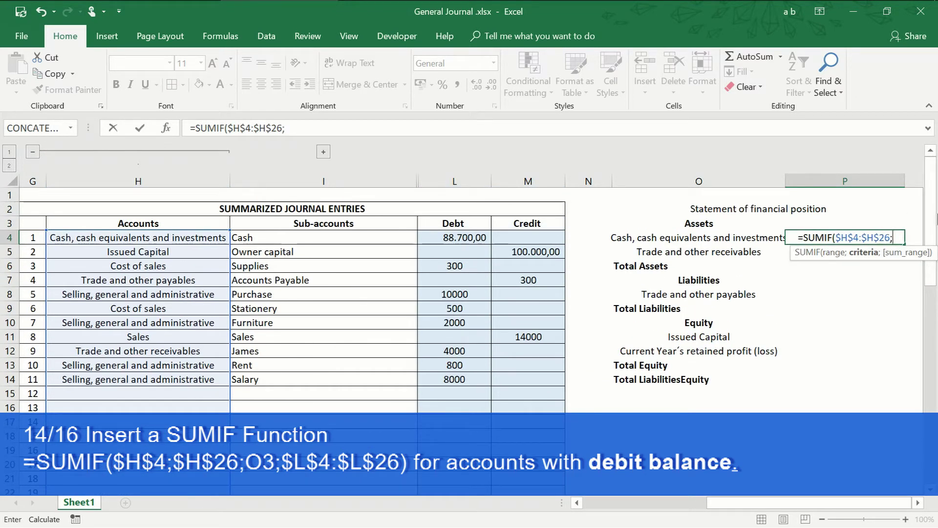
type("O4;$L$4:$L$26")
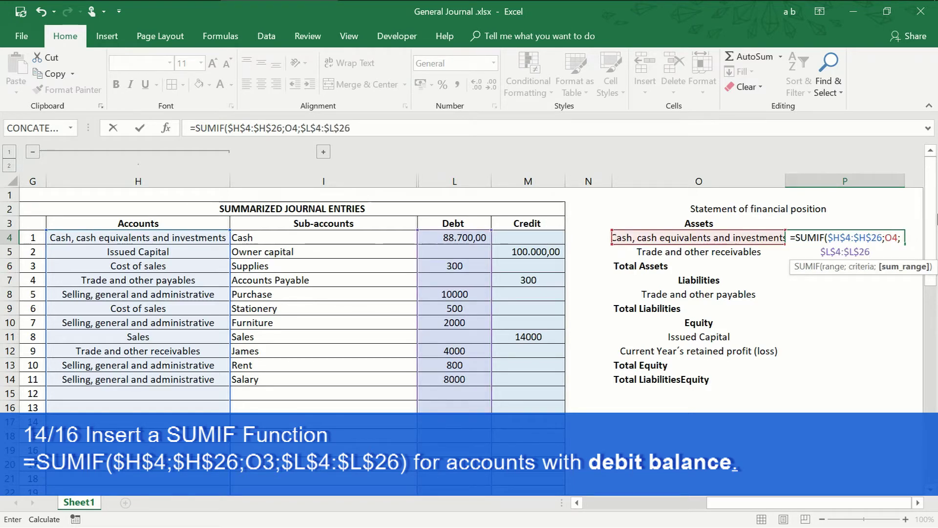
type(")")
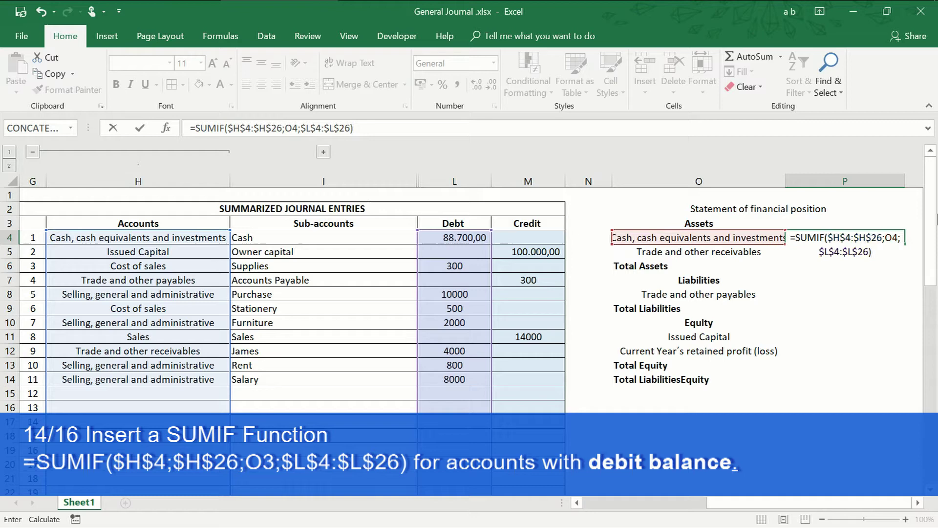
key("Return")
left_click(844, 279)
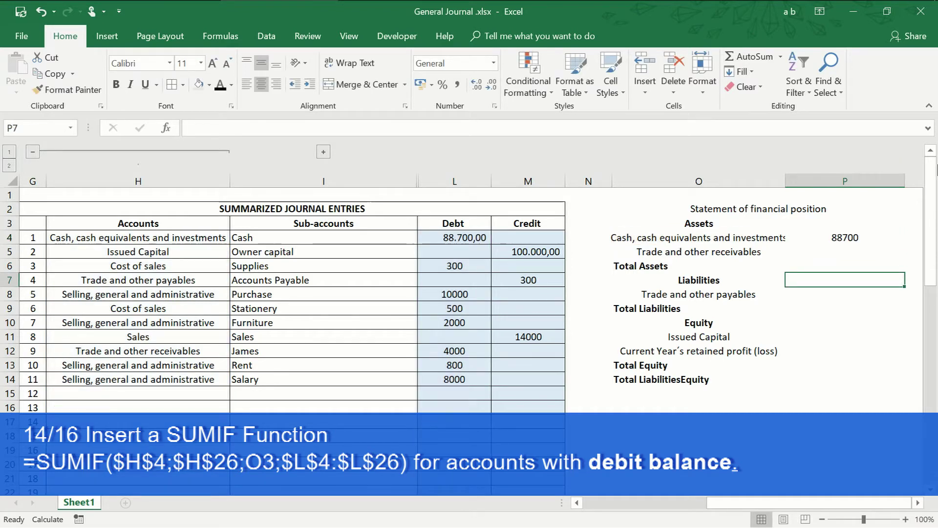
Give column P a thousands-separated accounting format and fill the Cash formula down to receivables.
left_click(845, 181)
left_click(456, 84)
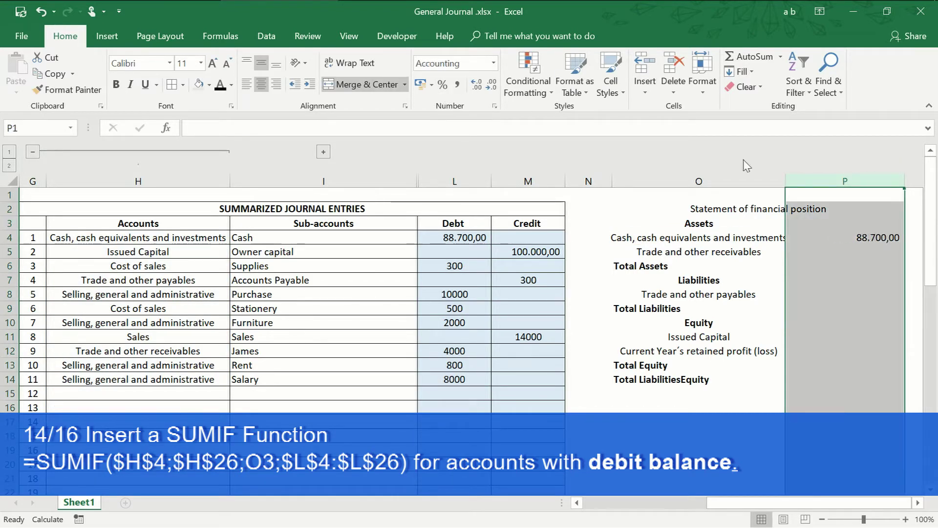
left_click(858, 251)
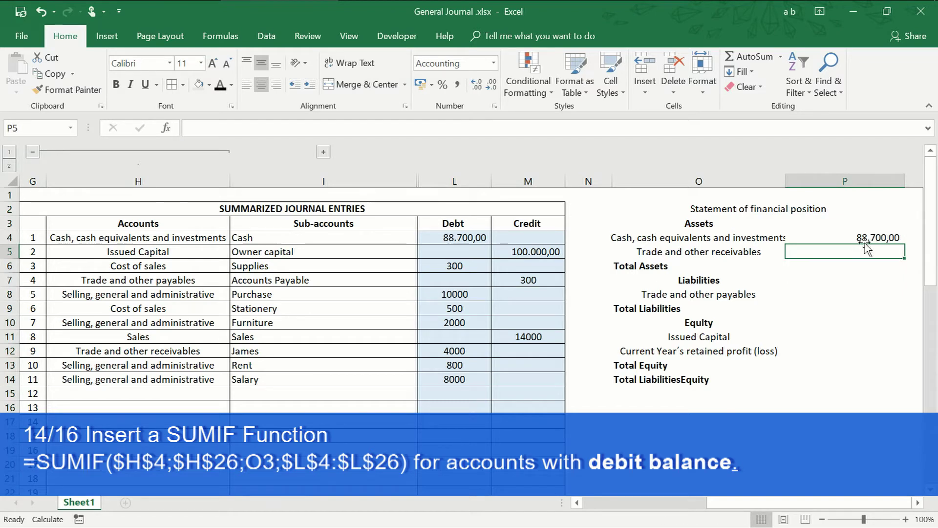
left_click(885, 238)
left_click_drag(905, 244, 897, 251)
AutoSum the two asset lines in P6 for a Total Assets of 92.700,00 and bold that row.
left_click(891, 251)
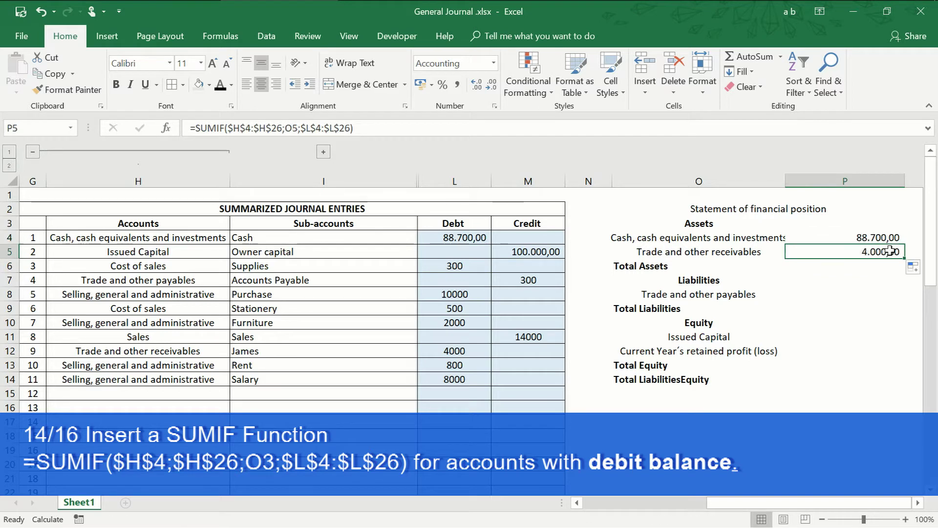
right_click(892, 253)
left_click(890, 251)
left_click(881, 266)
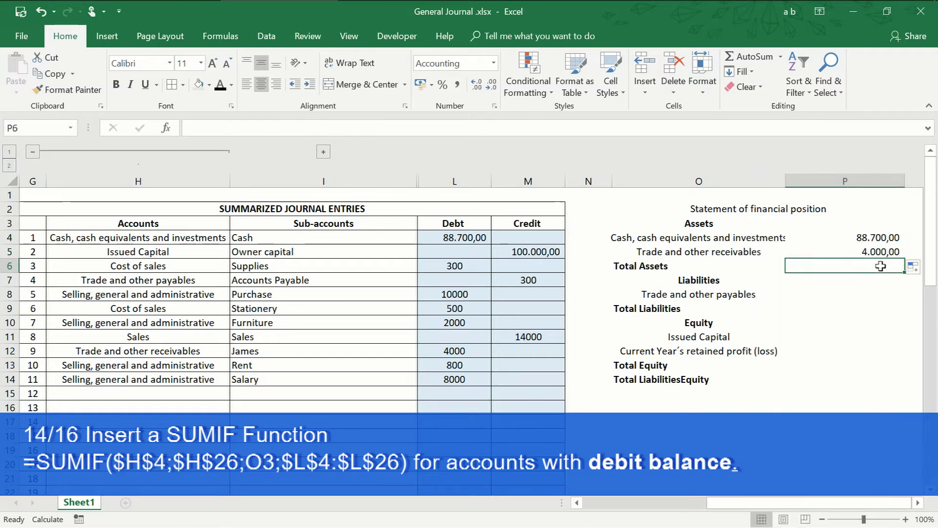
left_click(733, 63)
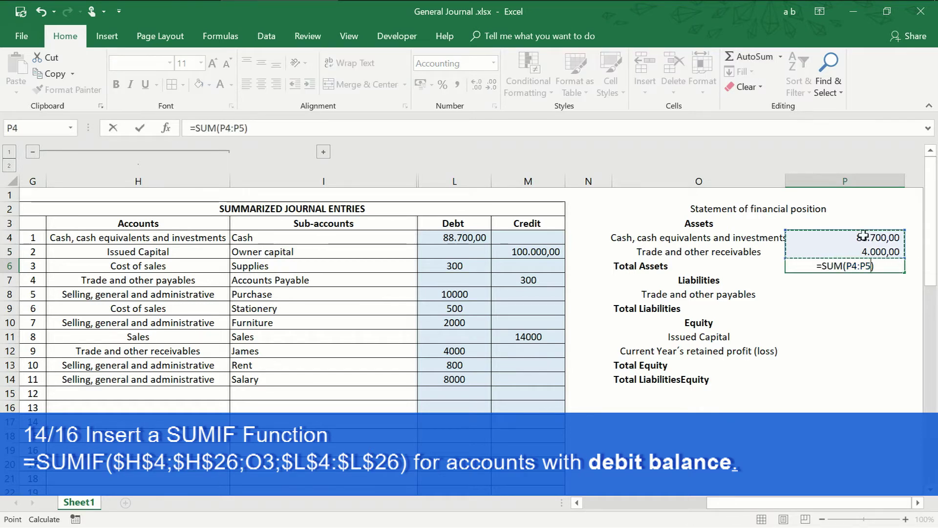
key("Return")
key("Return")
left_click_drag(879, 268, 699, 266)
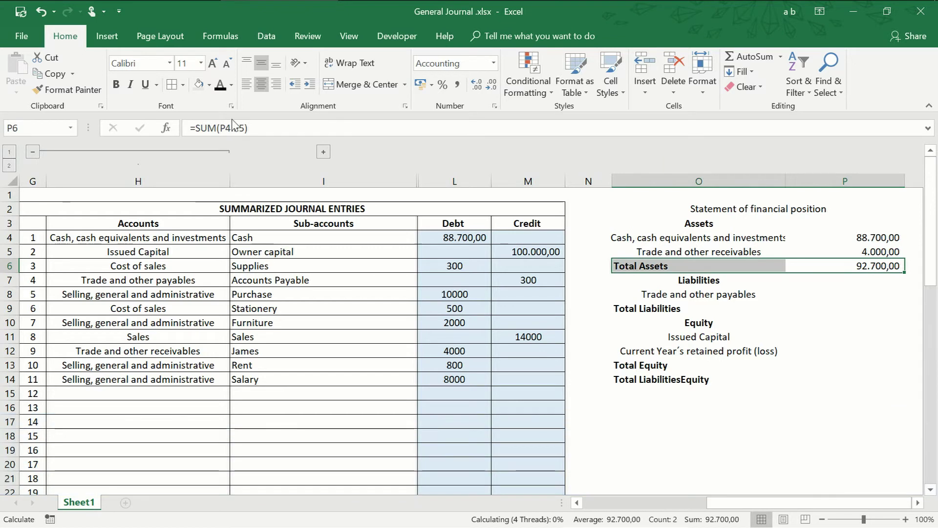
left_click(116, 85)
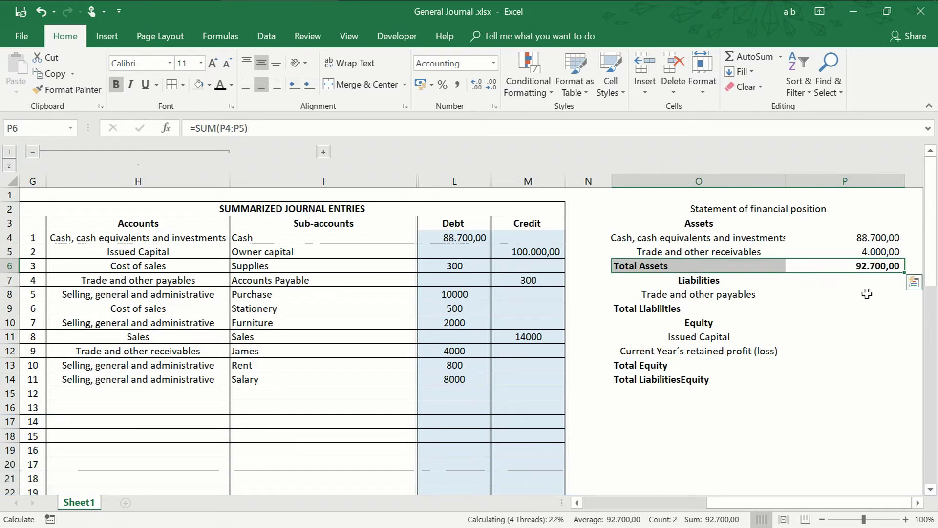
Copy the receivables SUMIF into P8 and switch its sum range to $M$4:$M$26, giving 300,00.
left_click(851, 294)
left_click(870, 257)
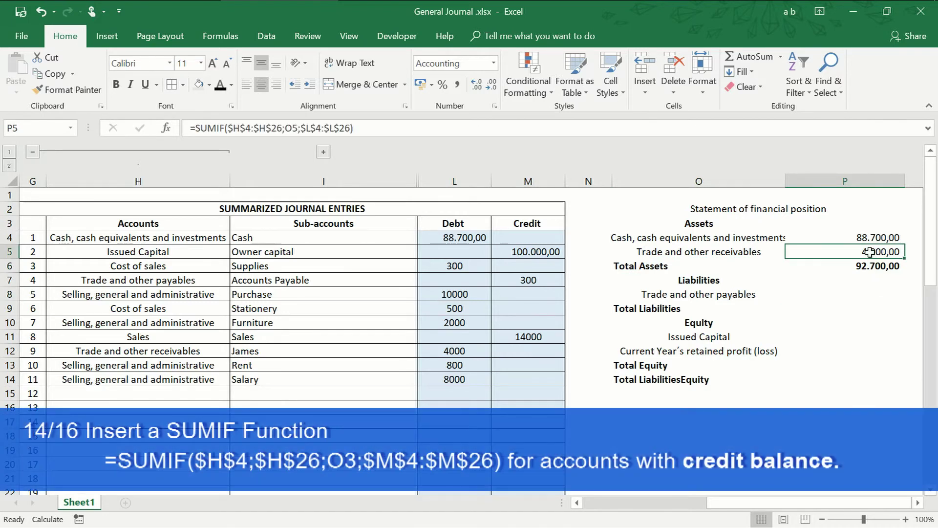
right_click(869, 252)
left_click(796, 246)
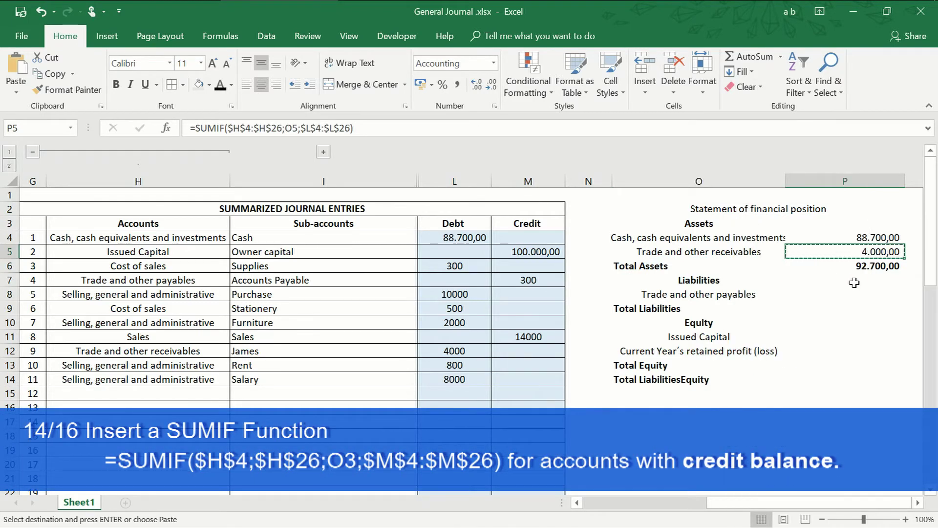
left_click(854, 282)
left_click(859, 293)
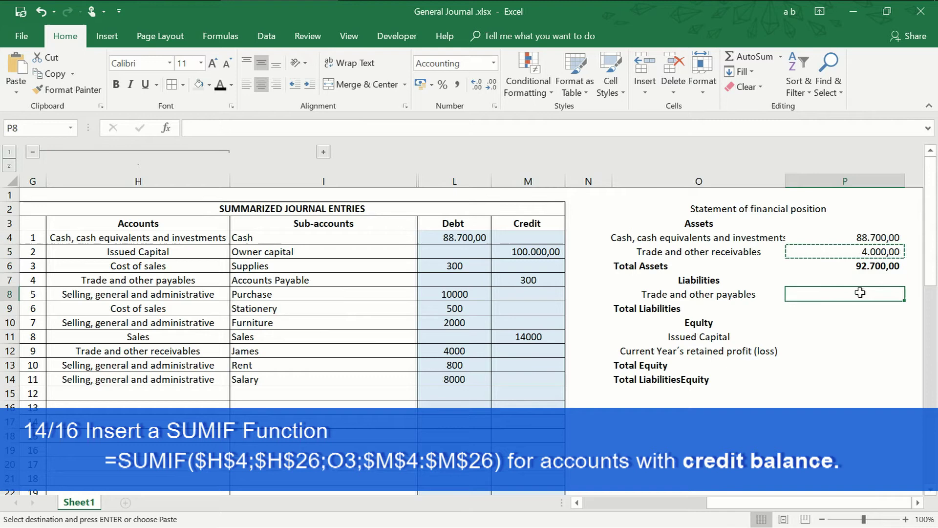
right_click(858, 293)
left_click(736, 277)
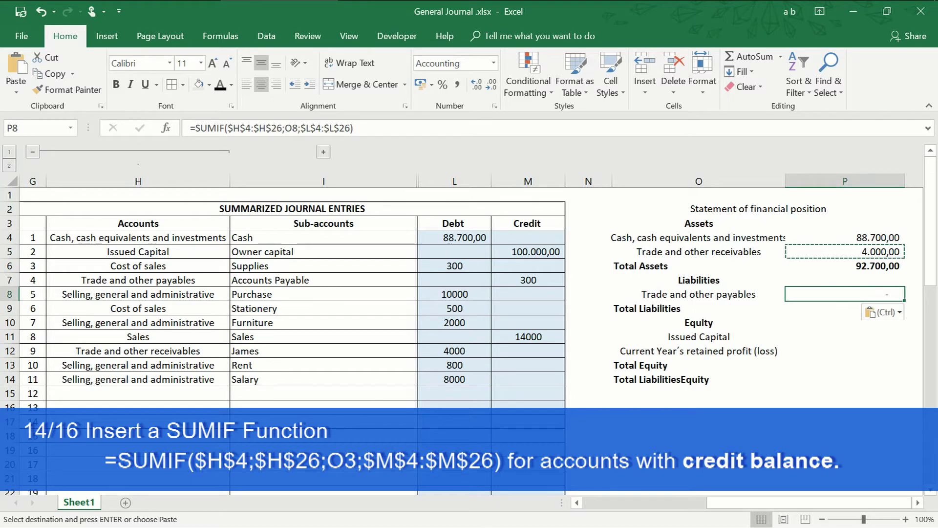
double_click(872, 295)
left_click_drag(482, 235, 509, 236)
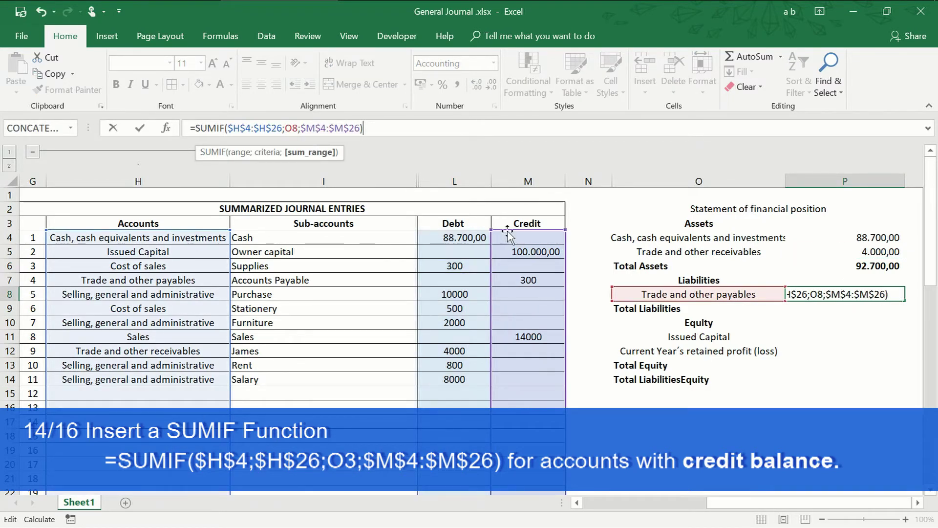
key("Return")
key("Return")
key("Return")
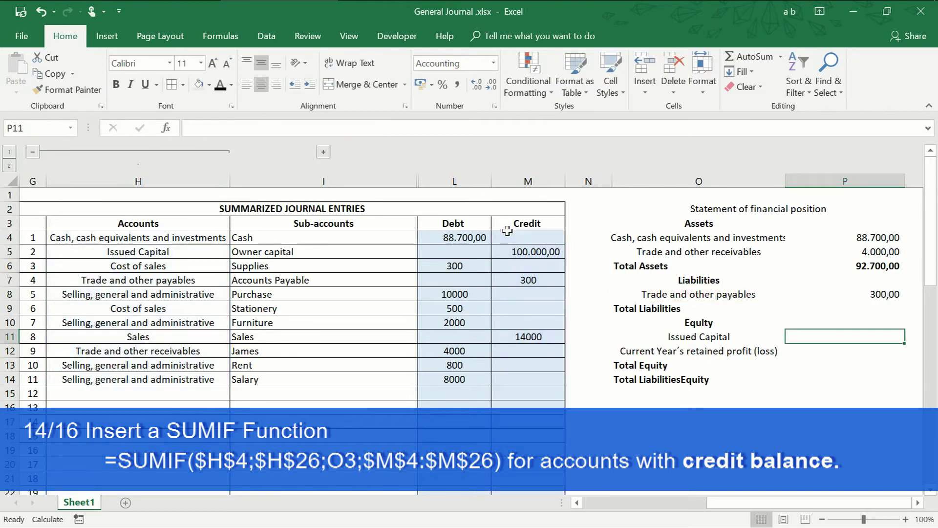
AutoSum Total Liabilities in P9 to 300,00 and make its row bold.
left_click(839, 309)
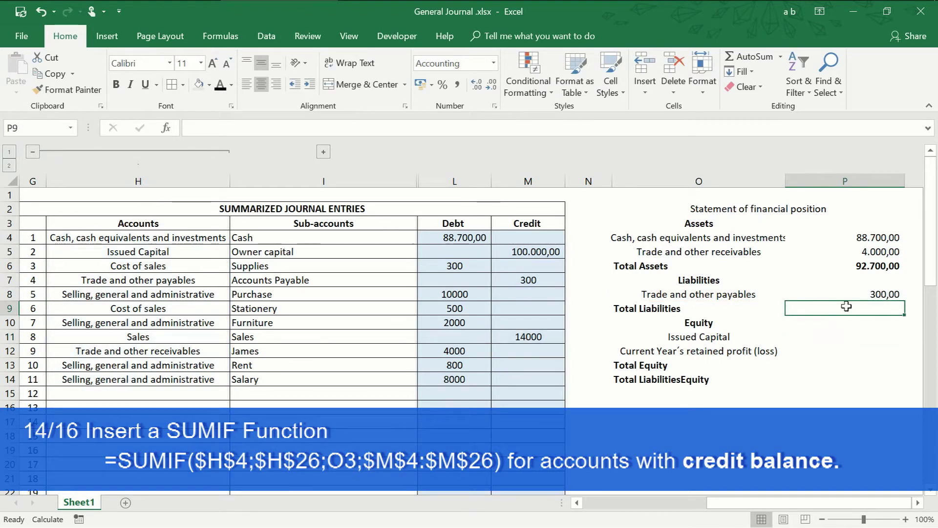
left_click(749, 58)
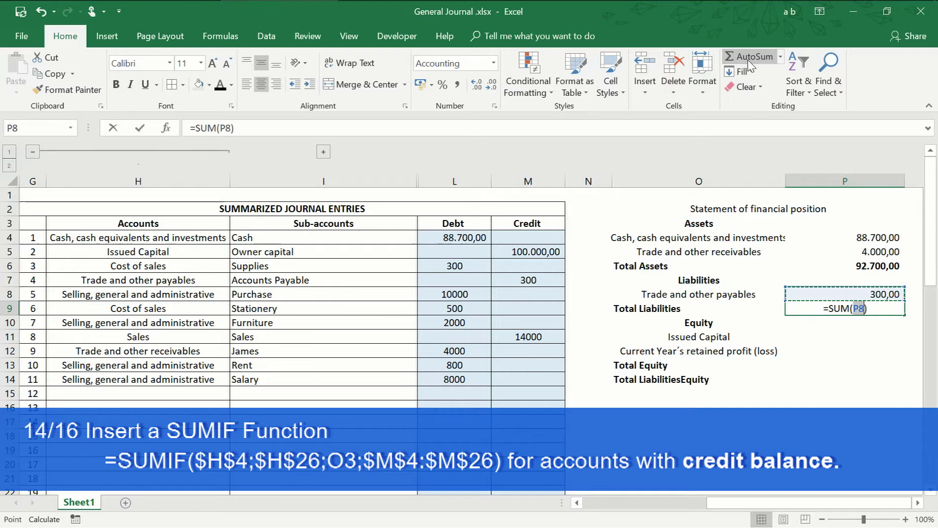
left_click(750, 57)
key("Return")
key("Return")
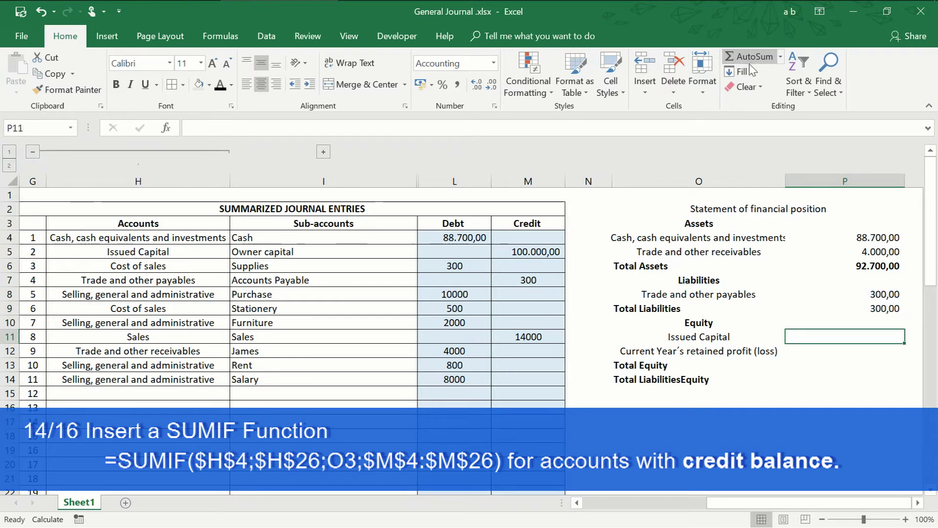
left_click_drag(649, 309, 888, 308)
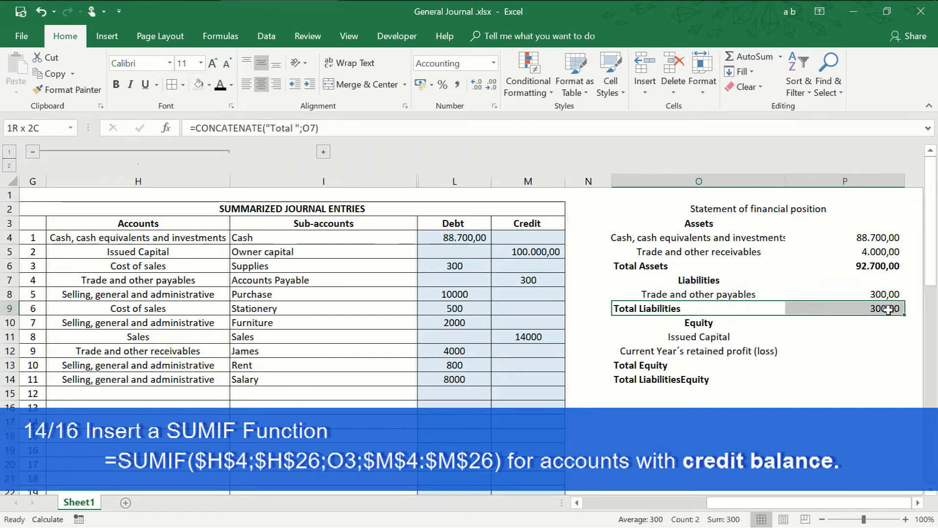
left_click(117, 85)
left_click(117, 86)
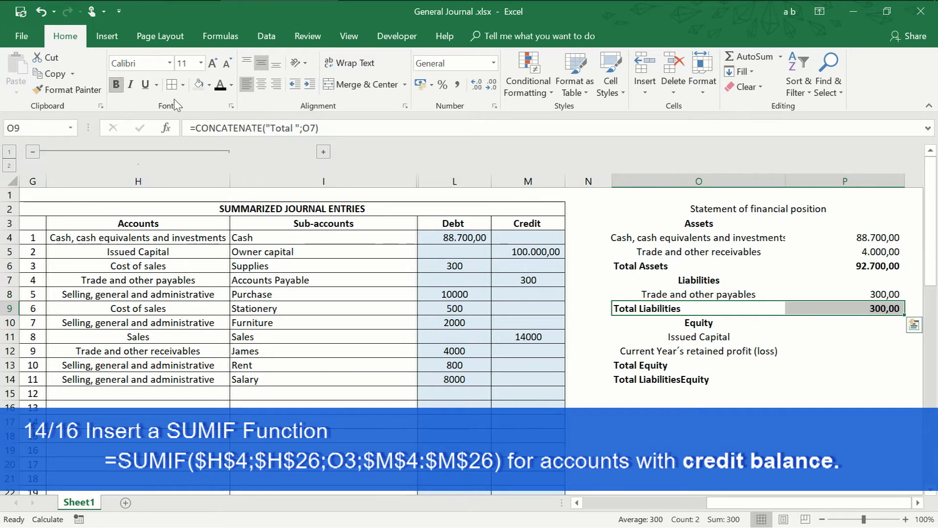
Enter =P9+P13 in P14 so Total LiabilitiesEquity shows 100.300,00.
left_click(872, 379)
type("=")
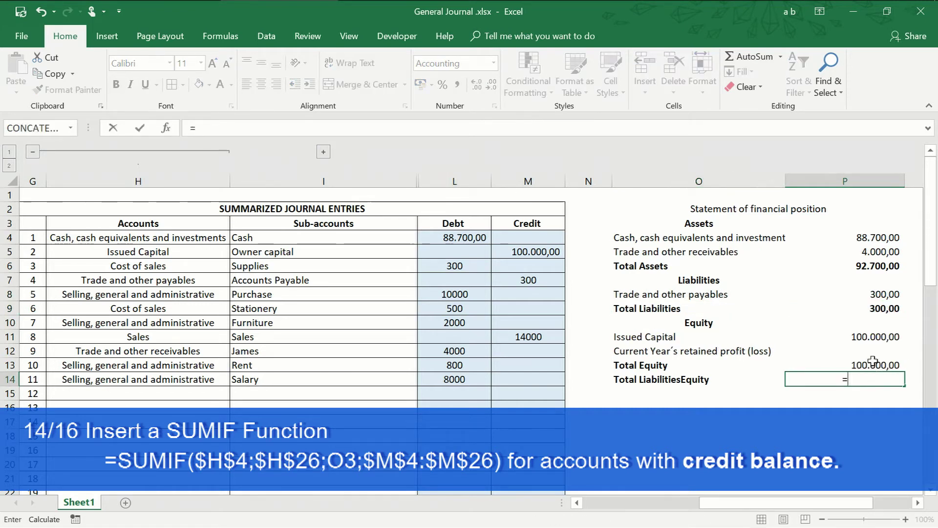
left_click(888, 307)
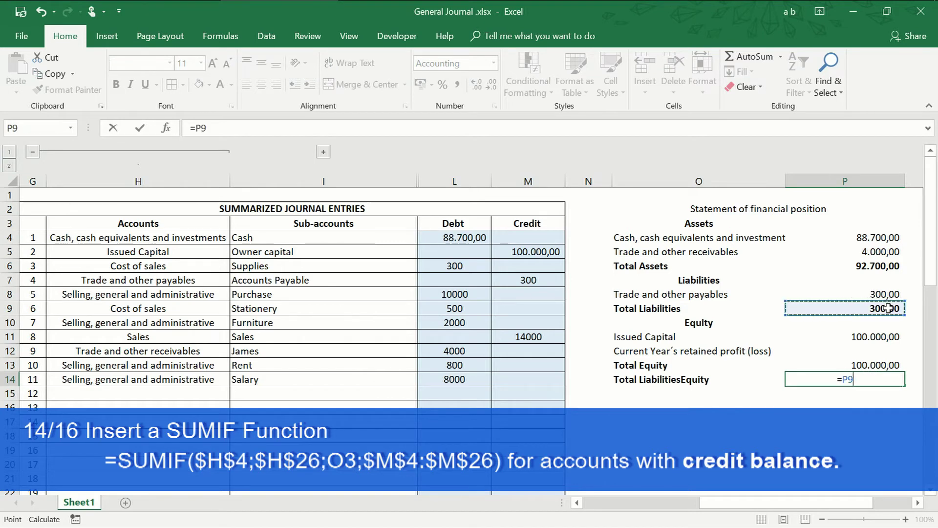
type("-")
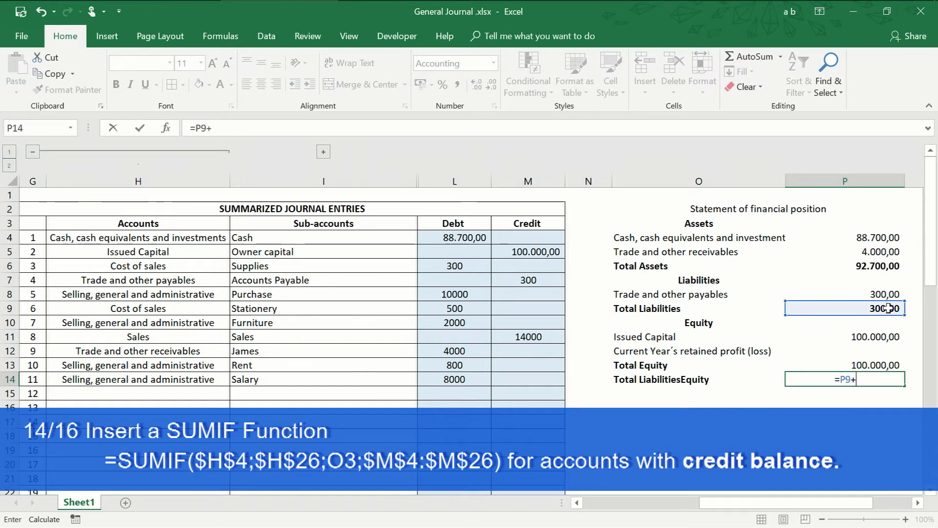
left_click(868, 363)
key("Return")
key("Return")
key("Return")
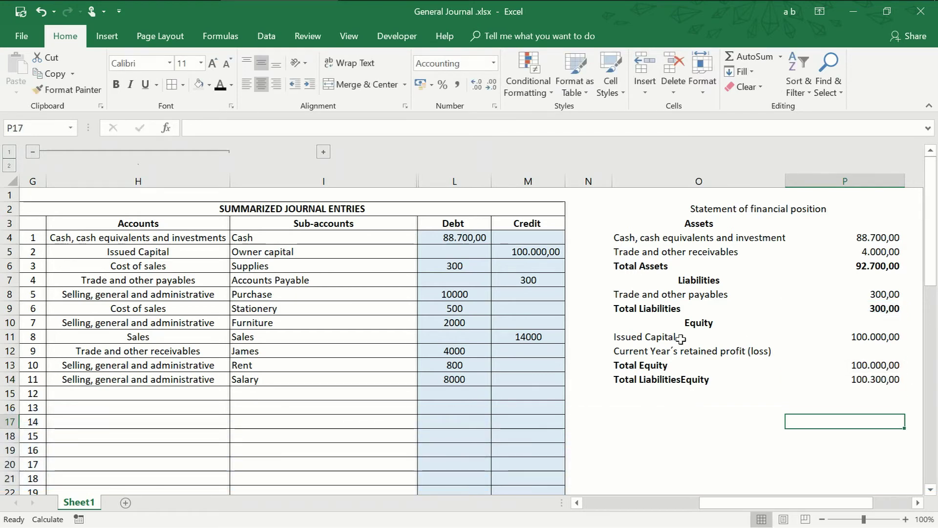
Make the Total Equity row (100.000,00) bold.
left_click_drag(633, 361, 831, 365)
left_click(116, 85)
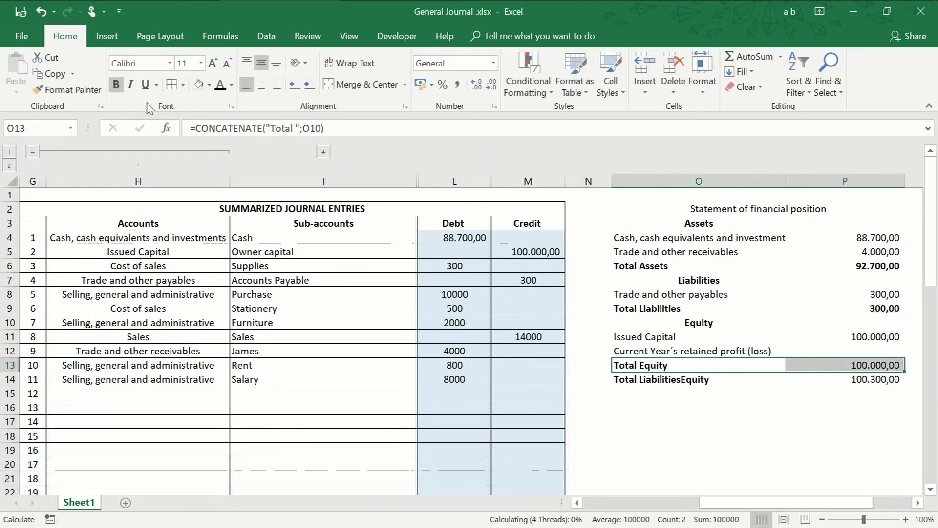
left_click(116, 86)
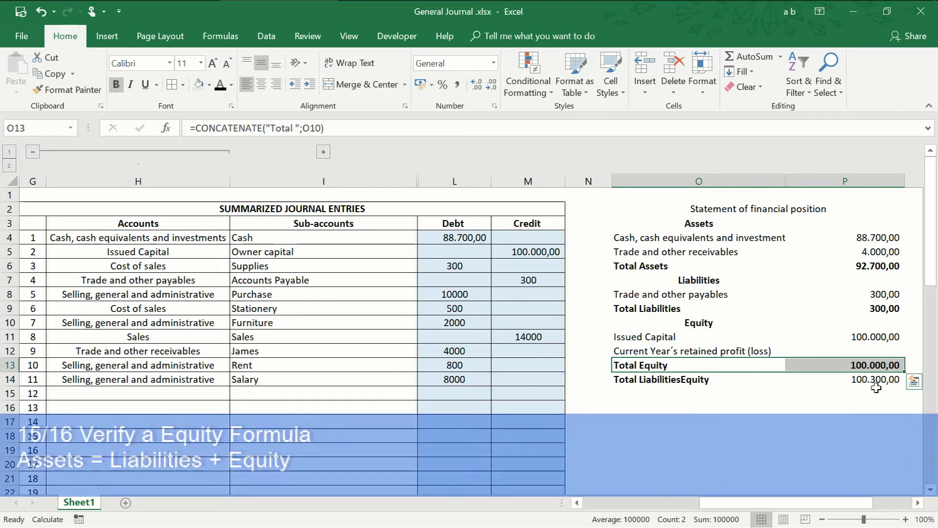
left_click(875, 382)
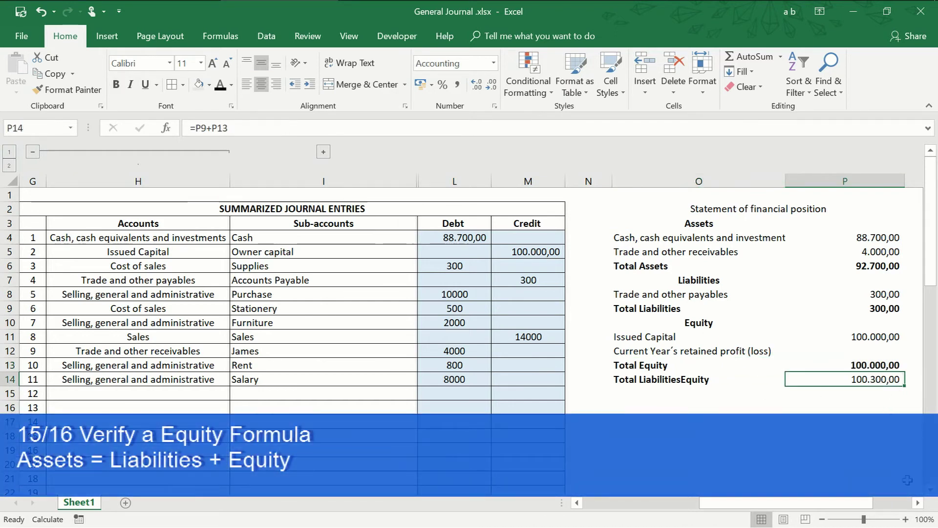
Fill the mismatched Total LiabilitiesEquity and Total Assets figures red.
scroll(605, 271, "right", 3)
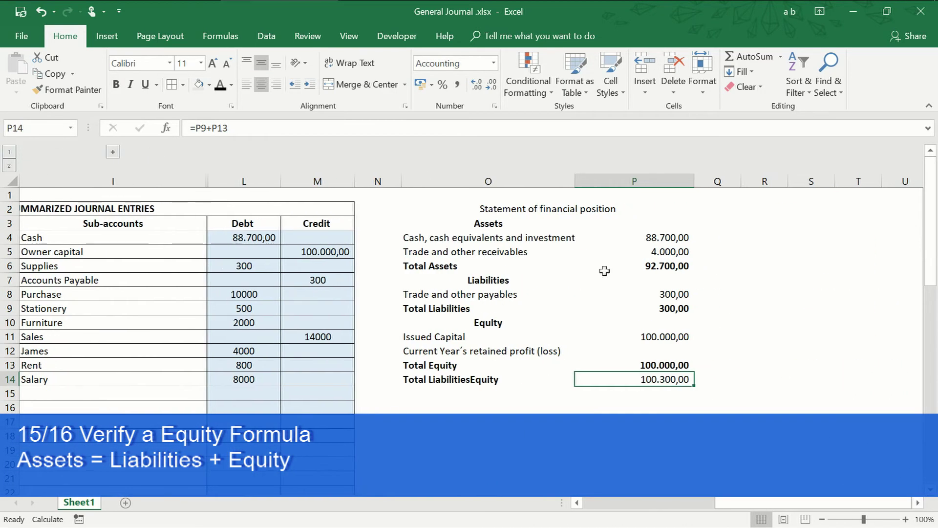
left_click(209, 85)
left_click(209, 195)
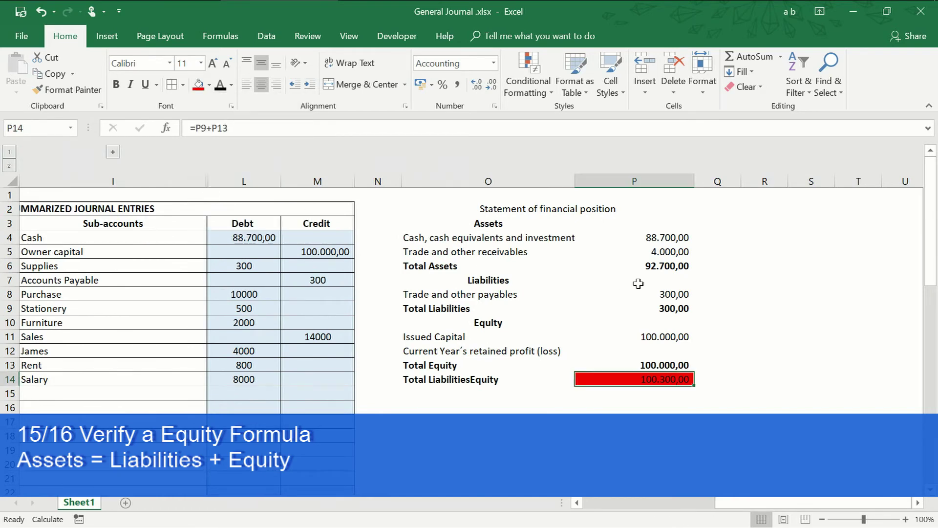
left_click(641, 268)
left_click(198, 84)
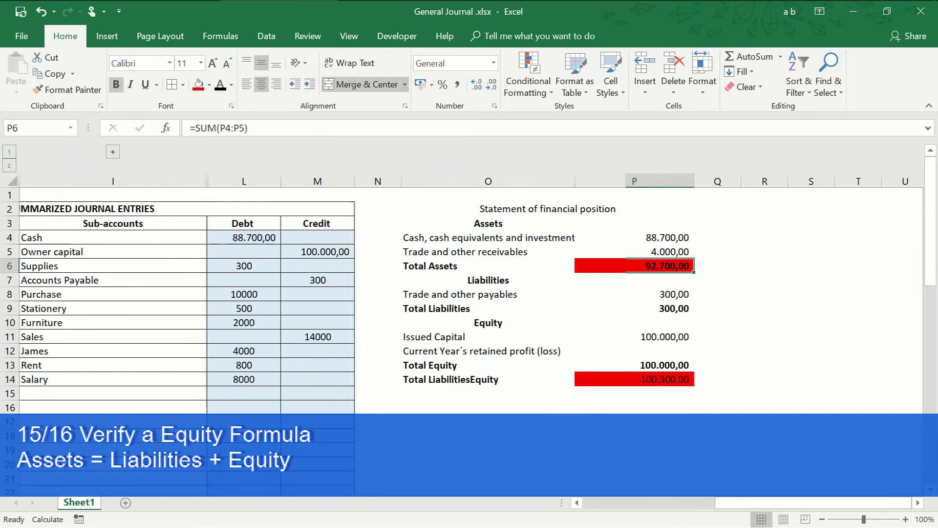
Autofit and resize columns Q, R and S around the Income Statement heading.
left_click(767, 208)
double_click(778, 188)
left_click_drag(740, 187, 720, 186)
left_click_drag(860, 186, 890, 186)
left_click_drag(811, 189, 834, 186)
Copy the O4 account label with its dropdown list into R4.
left_click(775, 232)
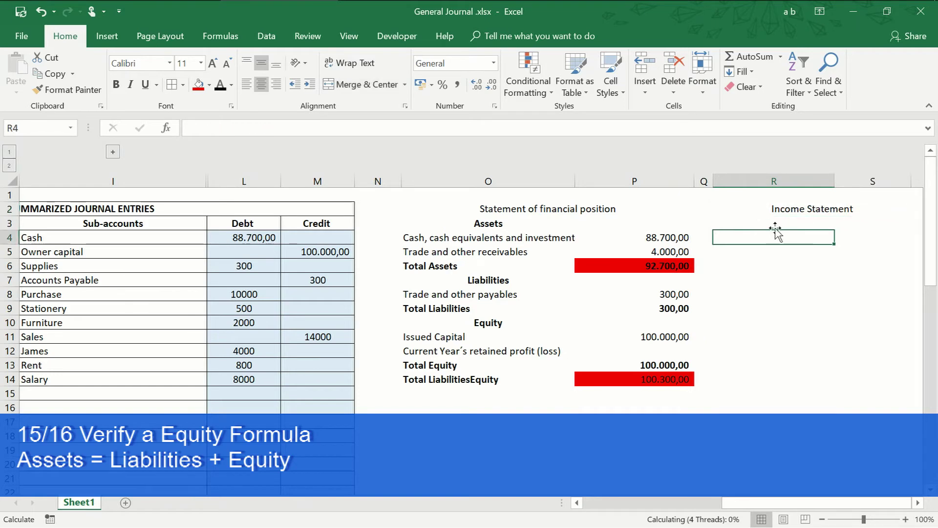
left_click(476, 236)
right_click(476, 236)
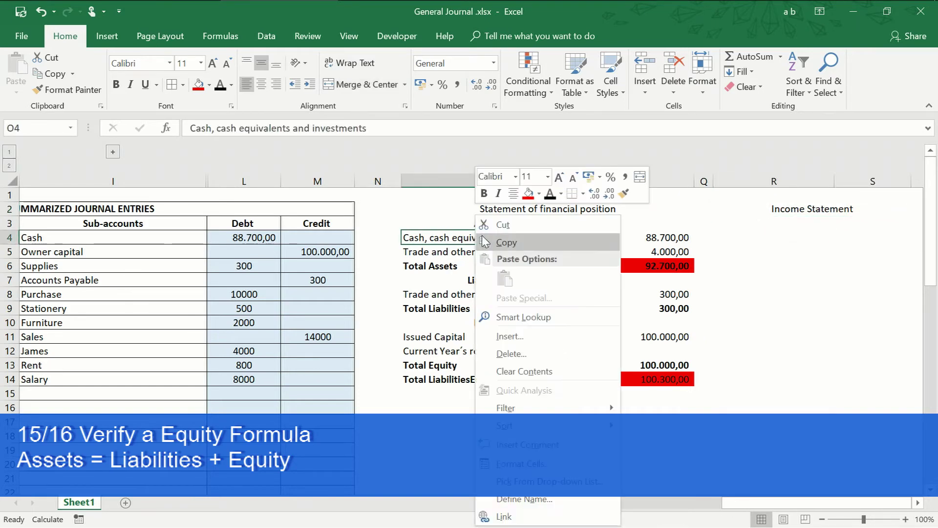
left_click(488, 242)
left_click(788, 233)
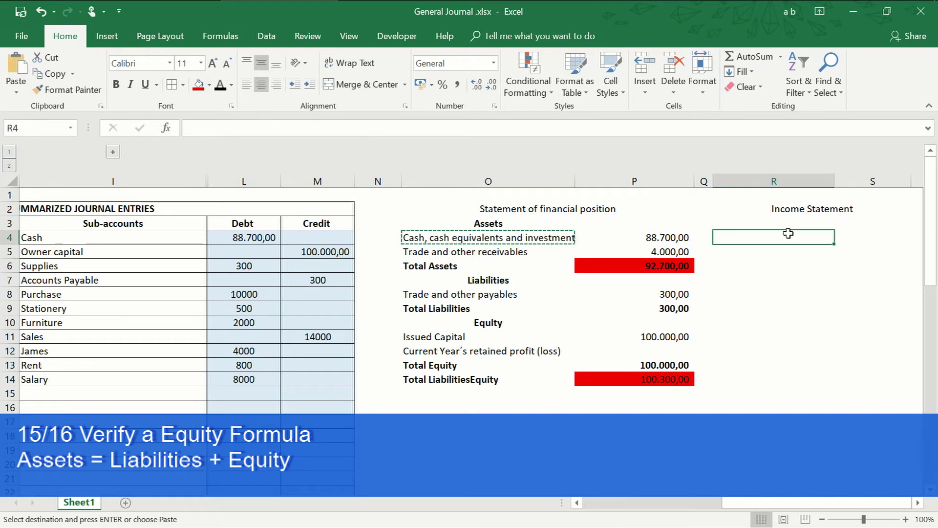
right_click(788, 234)
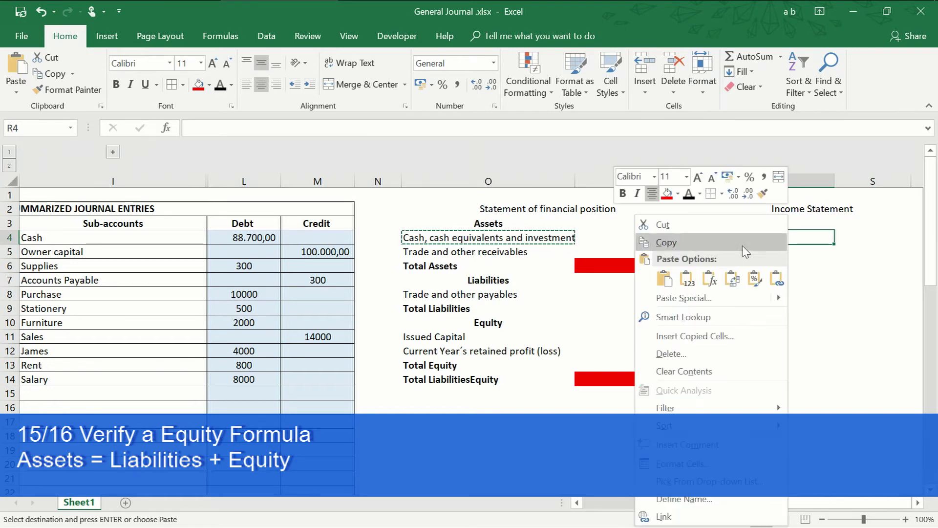
left_click(656, 276)
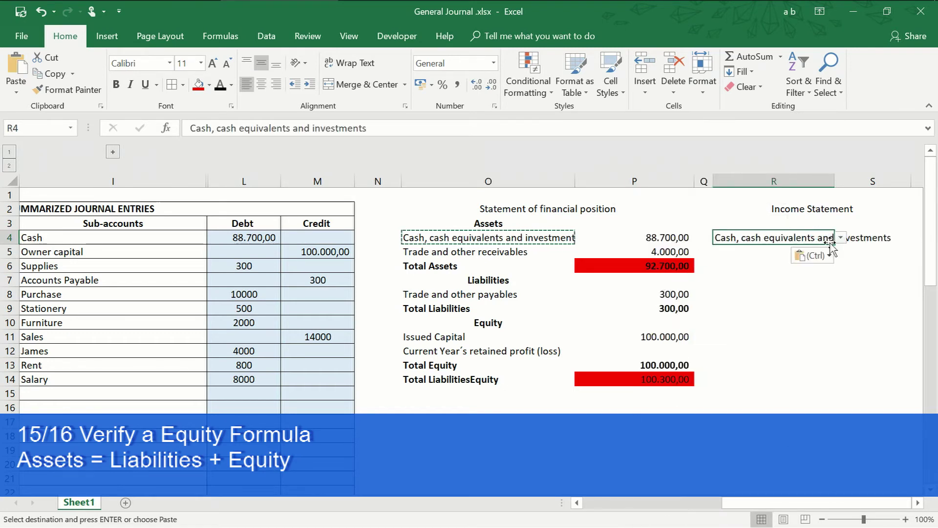
Set R4 to Sales (14.000,00) and R5 to Cost of sales (800,00) from the dropdowns.
left_click(841, 237)
left_click(791, 291)
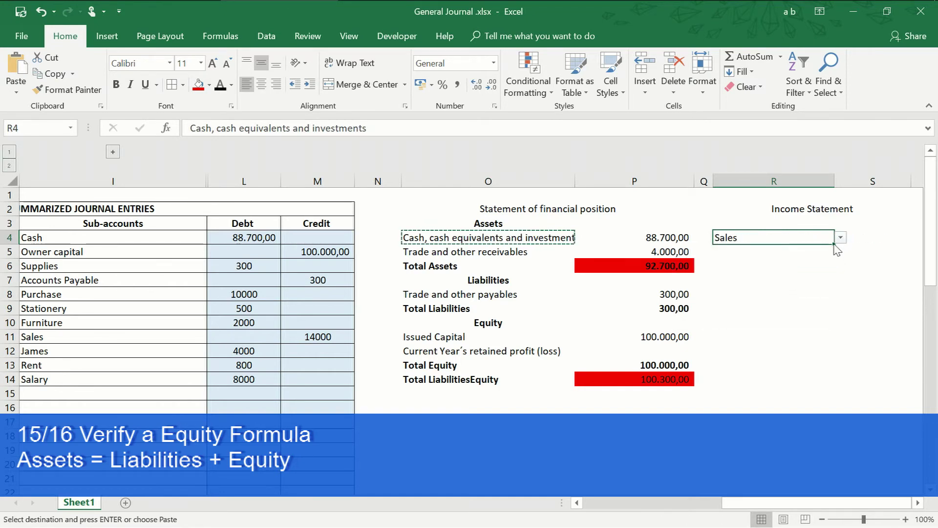
left_click_drag(834, 244, 835, 253)
left_click(826, 252)
left_click(837, 251)
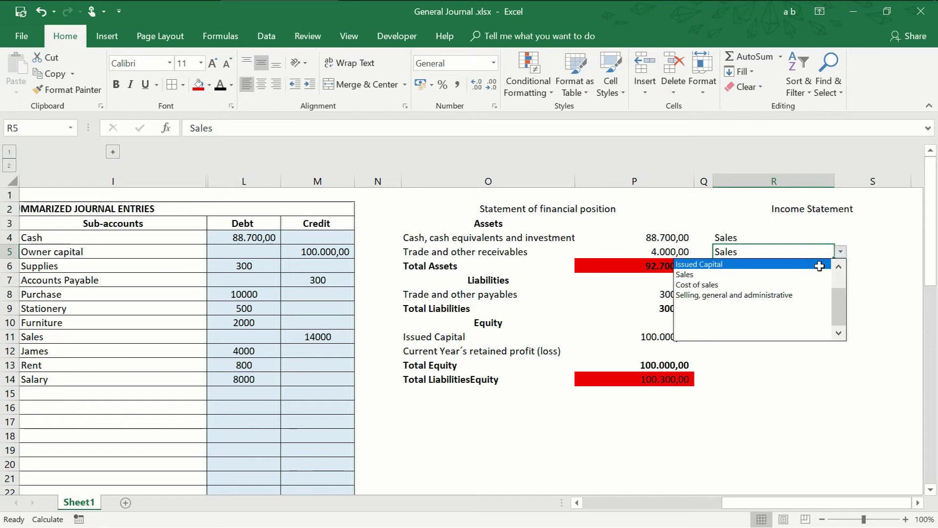
left_click(765, 284)
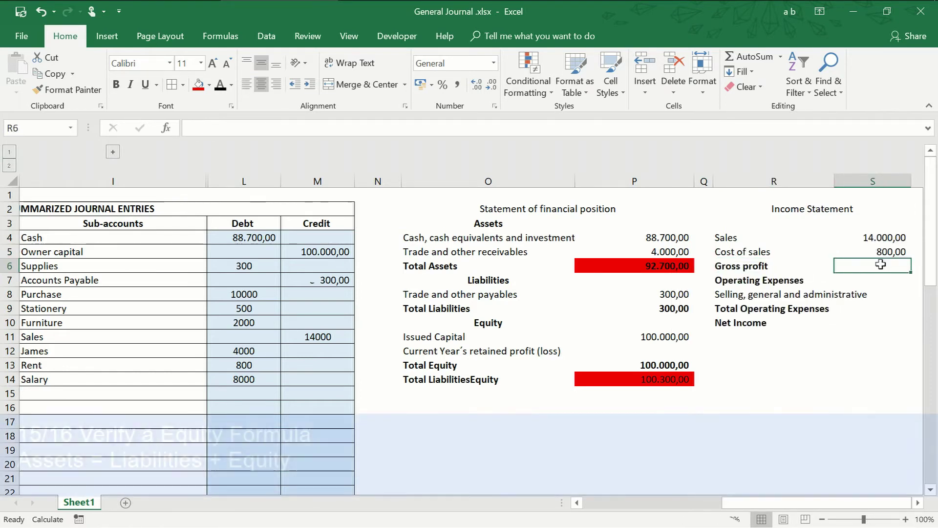
Enter =S4-S5 in S6 for a Gross profit of 13.200,00 and keep R6:S6 bold.
type("=")
left_click(883, 238)
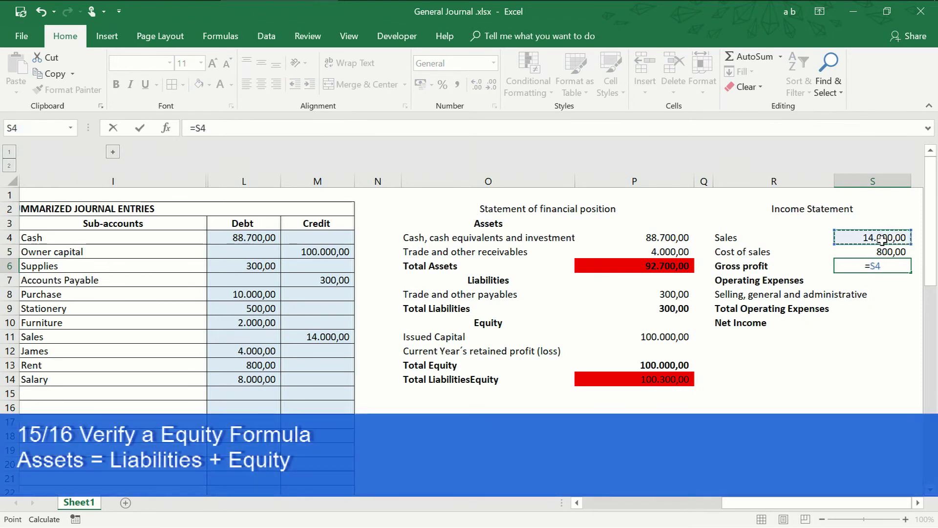
type("-")
left_click(886, 250)
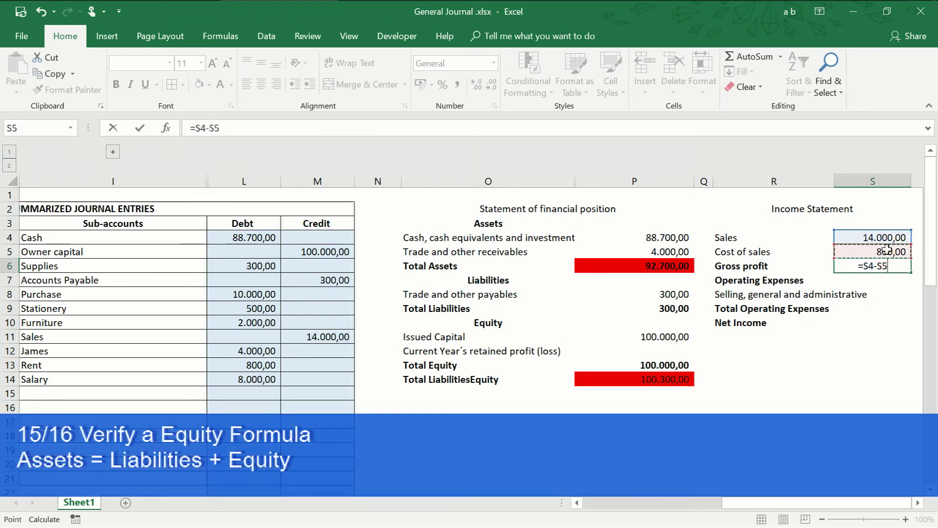
key("Return")
key("Down")
key("Down")
left_click_drag(765, 268, 885, 265)
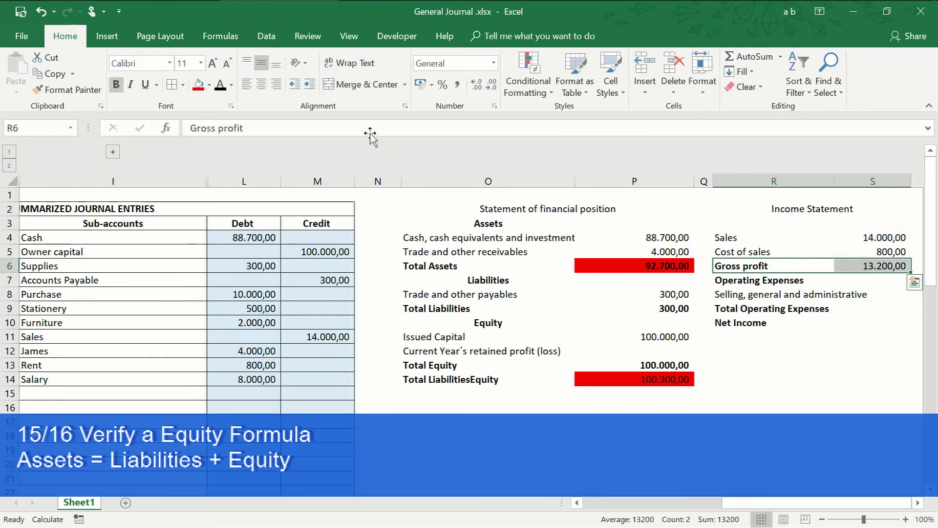
left_click(116, 86)
left_click(115, 88)
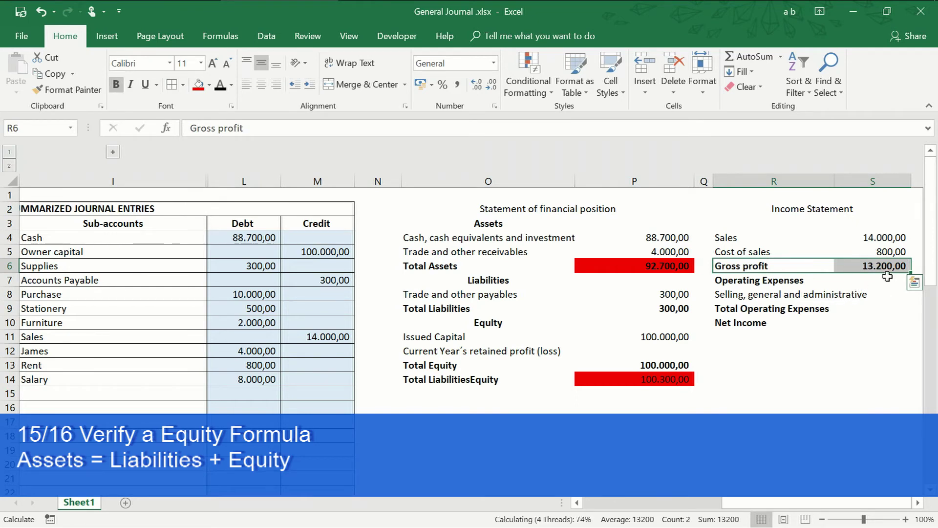
Copy the Cost of sales SUMIF formula from S5 into S8, showing 20.800,00.
right_click(885, 251)
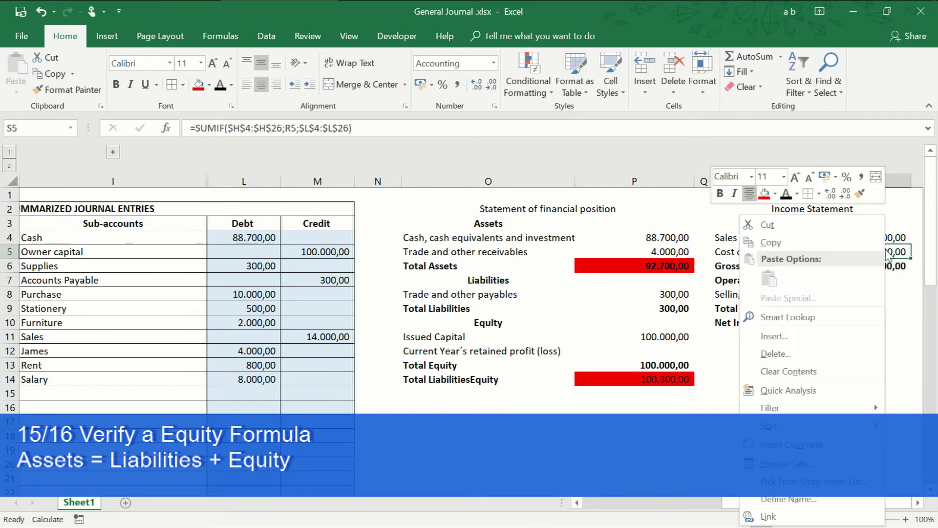
left_click(812, 243)
left_click(886, 295)
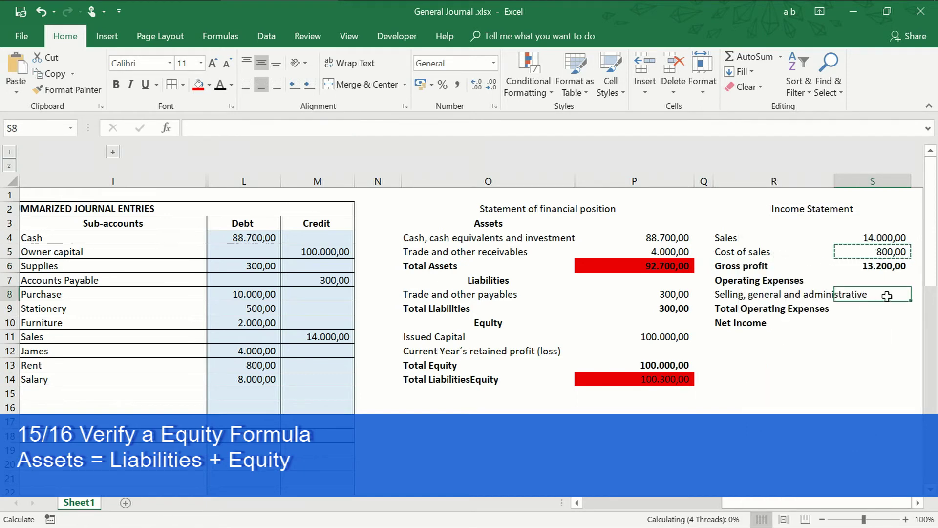
right_click(886, 296)
left_click(769, 274)
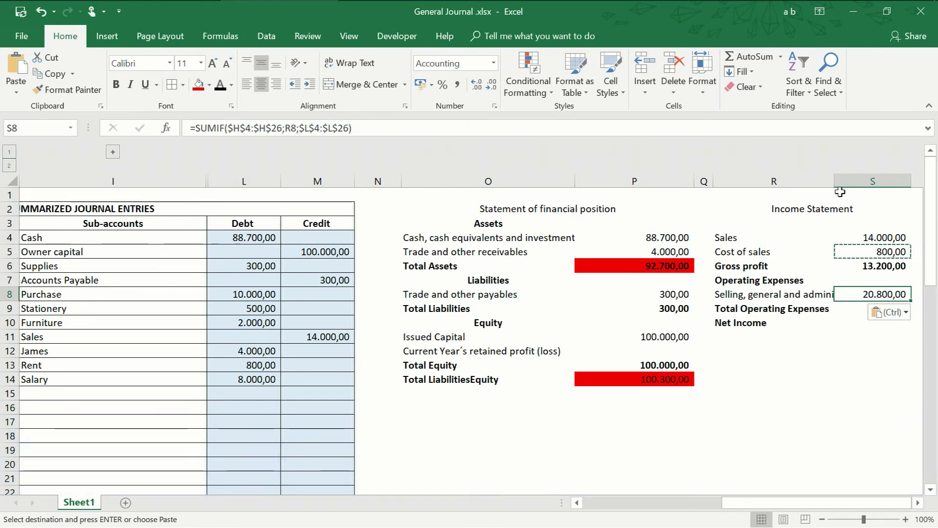
Widen column R to fit the long operating-expense label.
left_click_drag(832, 184, 871, 184)
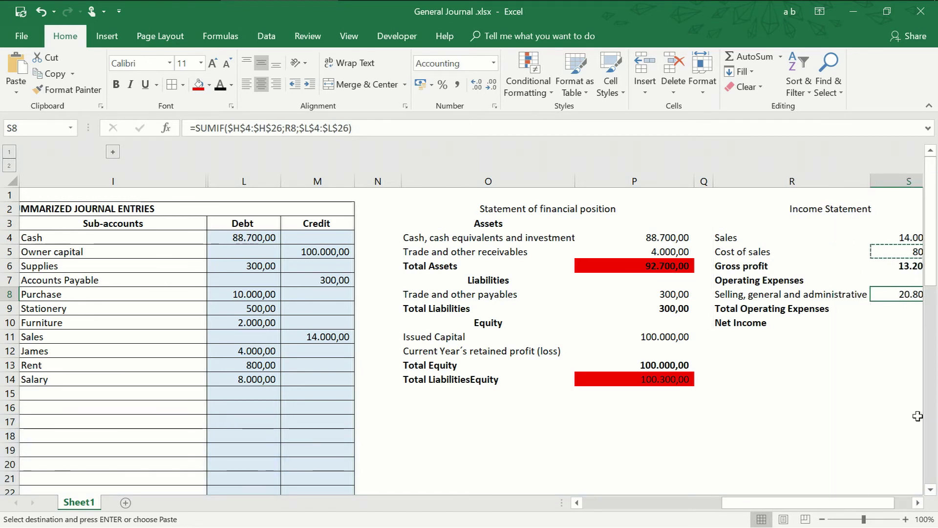
left_click(919, 503)
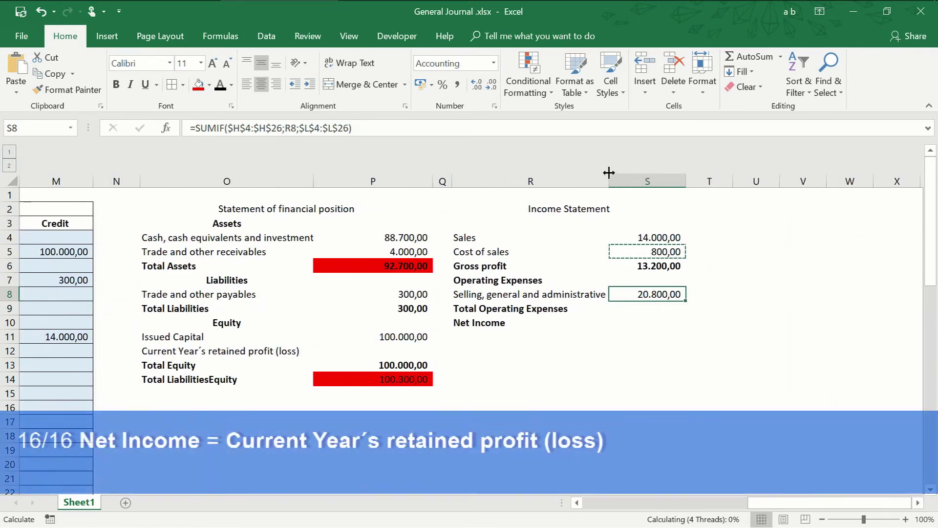
left_click_drag(608, 182, 625, 182)
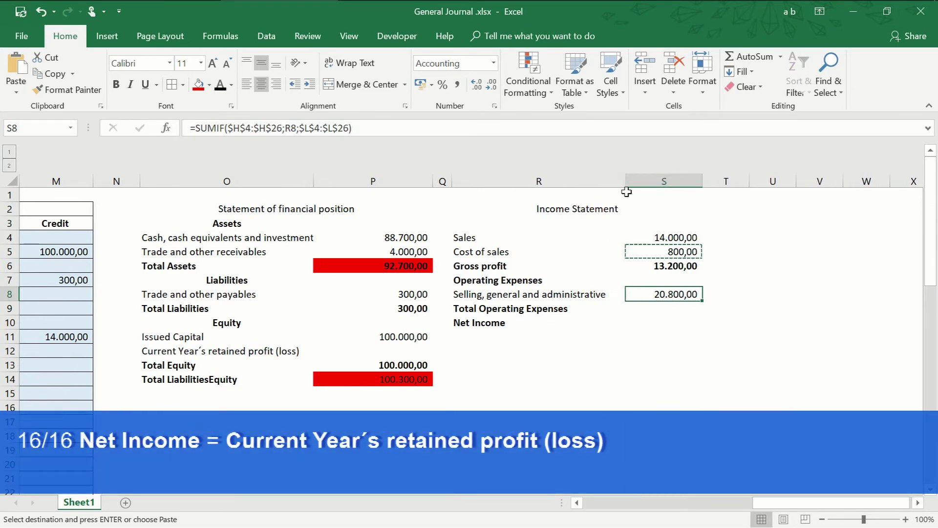
Enter the 20.800,00 expense total and =S6-S9 in S10 for a Net Income of -7.600,00.
key("Return")
type("=S6-")
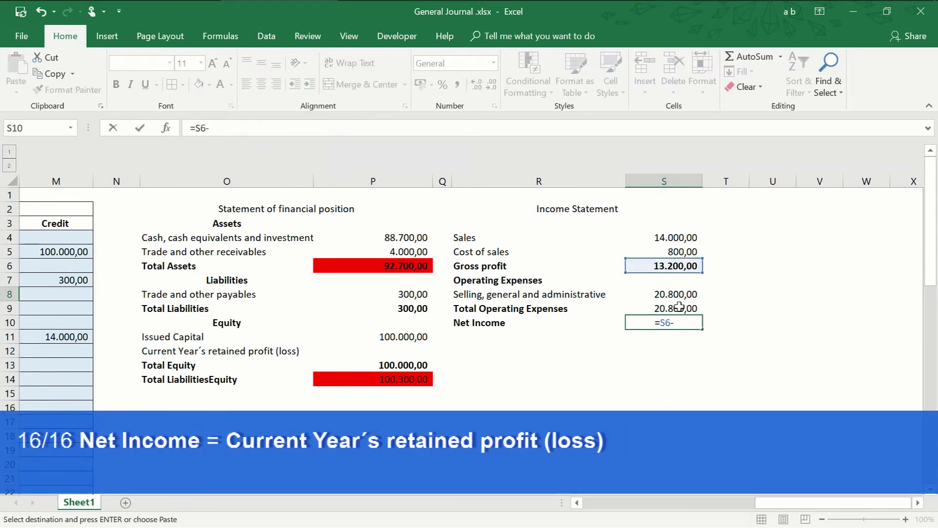
left_click(679, 306)
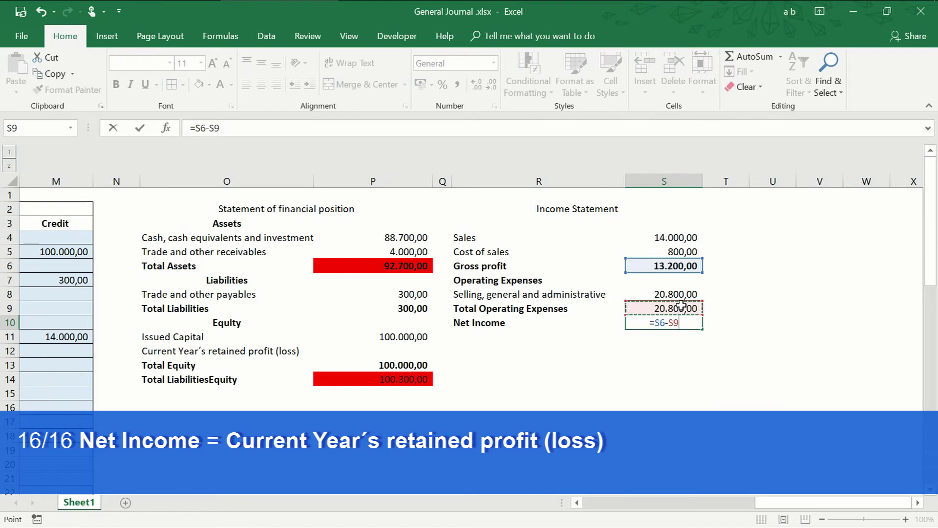
key("Return")
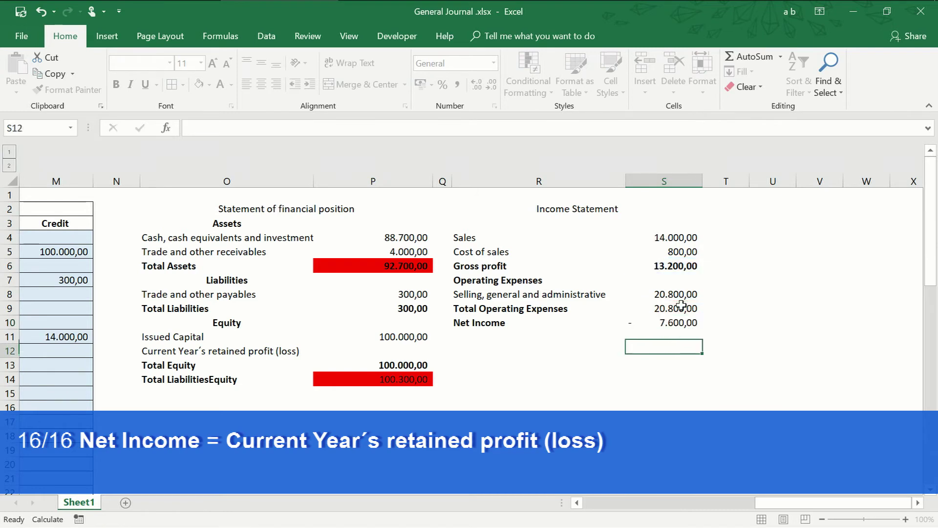
key("Return")
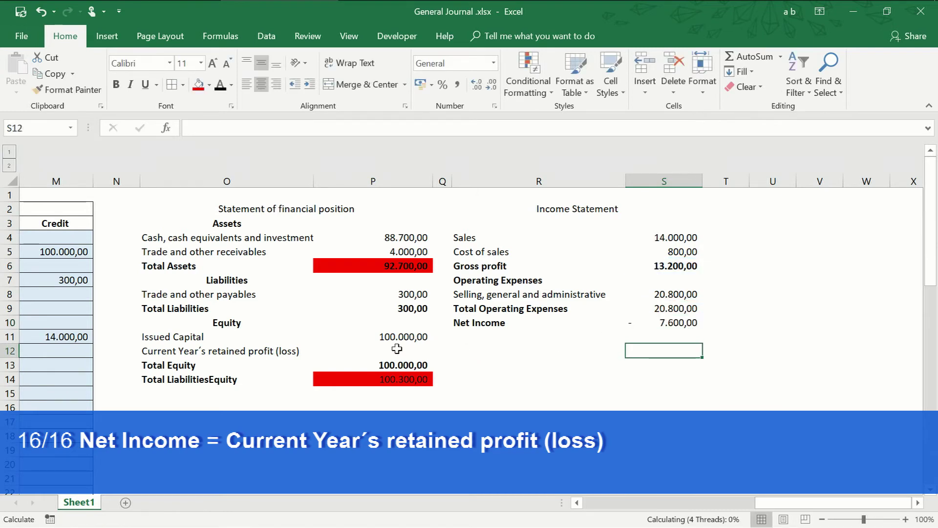
Link the current year's retained profit to the Net Income of -7.600,00.
left_click(406, 347)
type("=")
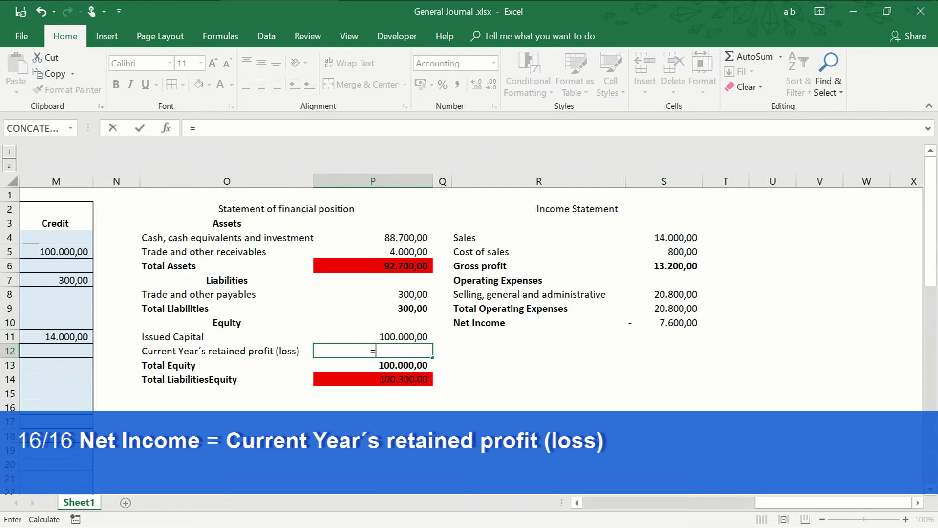
left_click(666, 327)
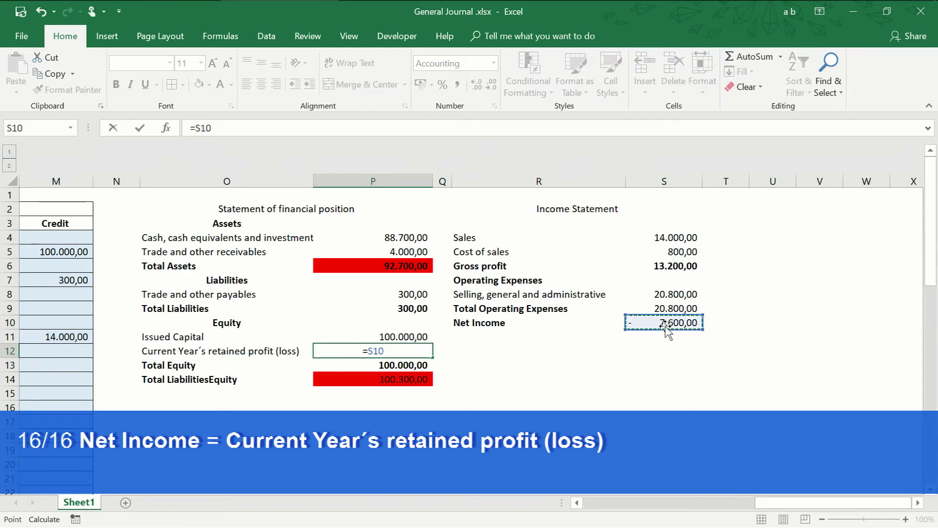
key("Return")
key("Return")
key("Return")
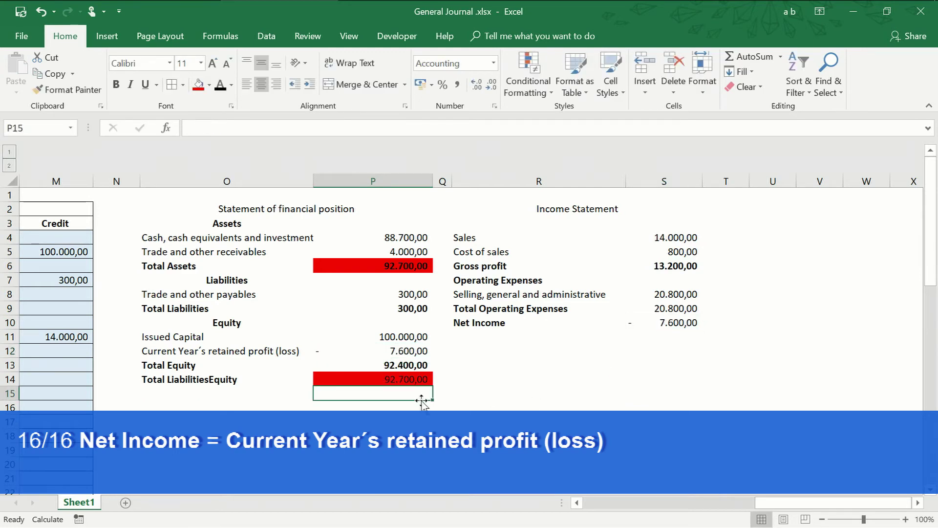
Fill the balanced 92.700,00 totals in P6 and P14 green and bold P14.
left_click(386, 376)
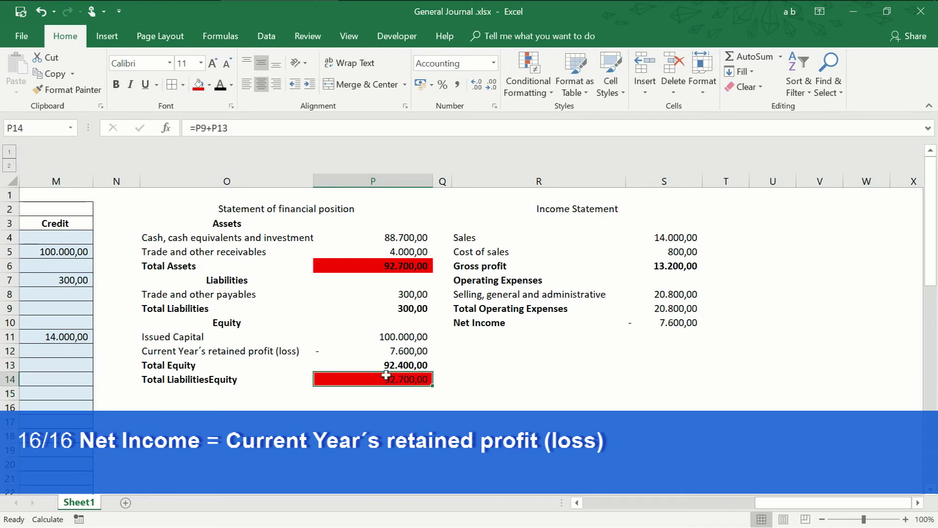
left_click(209, 85)
left_click(256, 195)
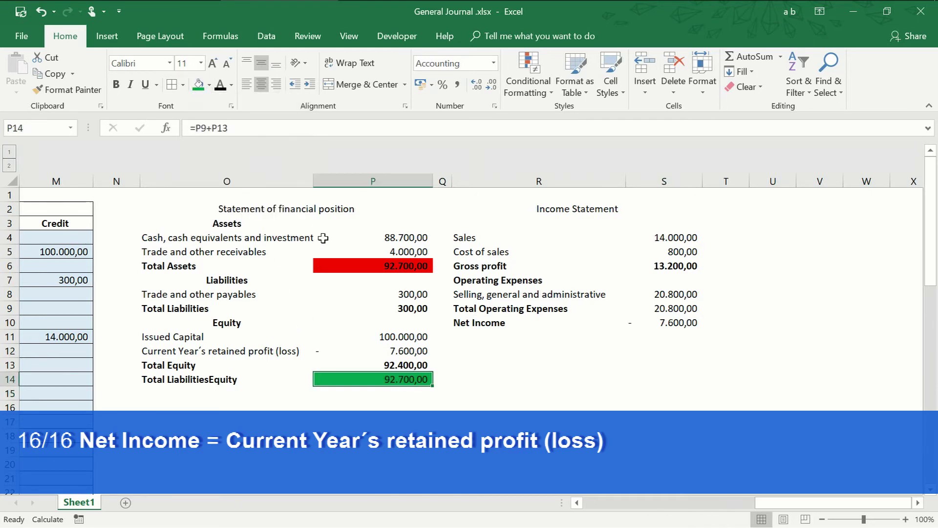
left_click(352, 265)
left_click(198, 84)
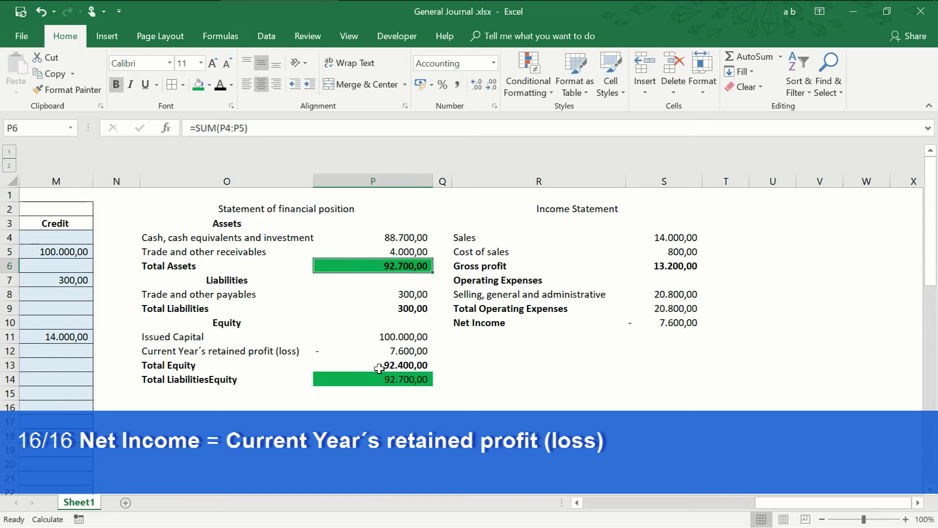
left_click(361, 383)
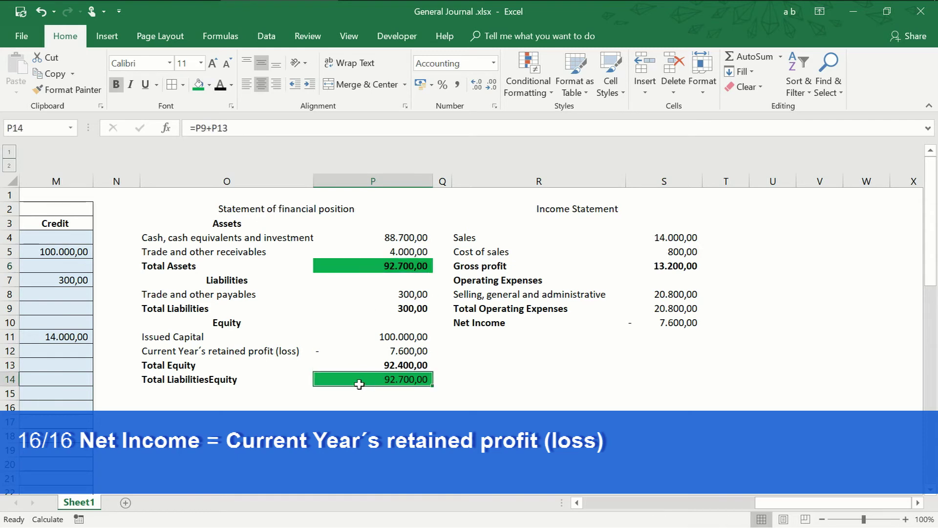
left_click(116, 84)
left_click(357, 265)
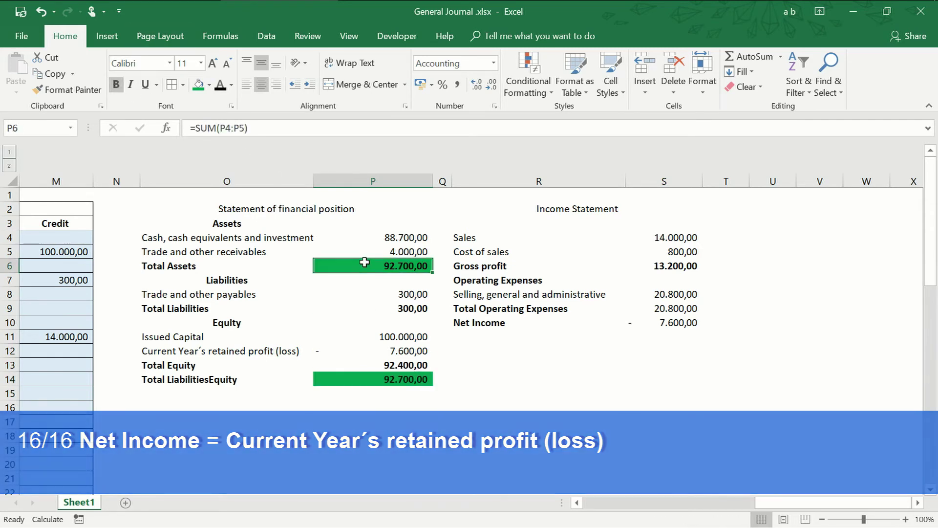
Remove the green fill from the 92.700,00 totals in P6 and P14 and make both bold.
left_click(208, 87)
left_click(199, 120)
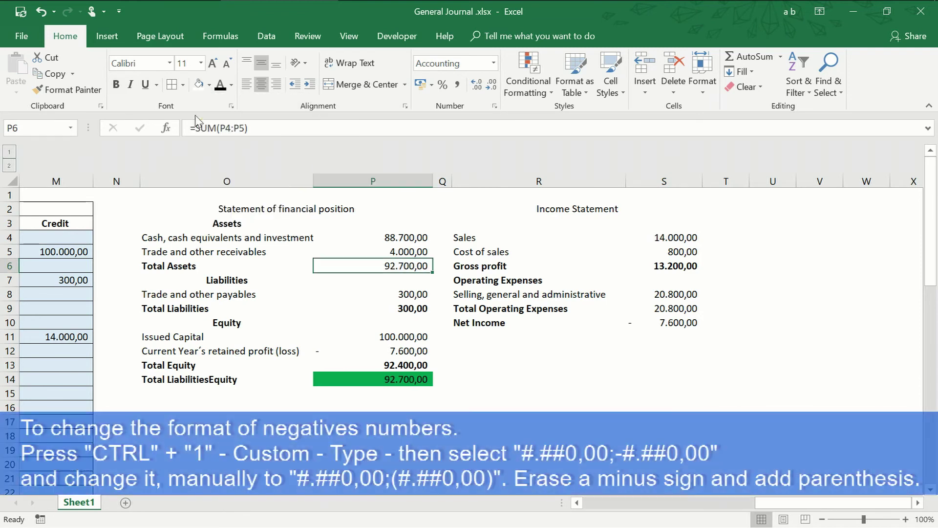
left_click(116, 86)
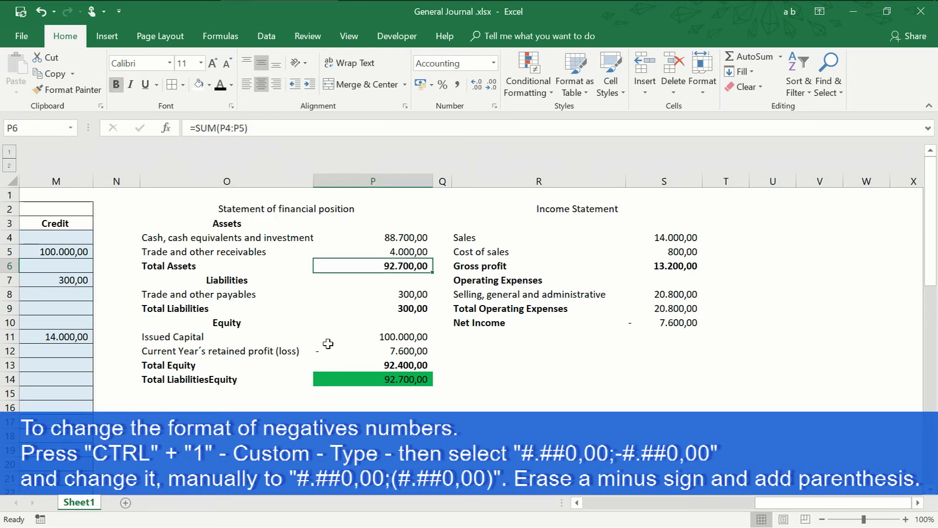
left_click(349, 379)
left_click(199, 84)
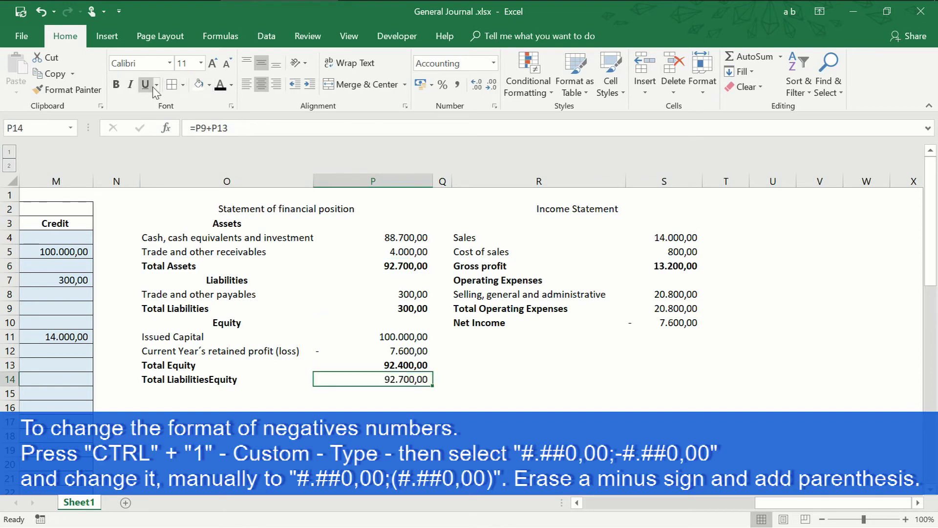
left_click(116, 85)
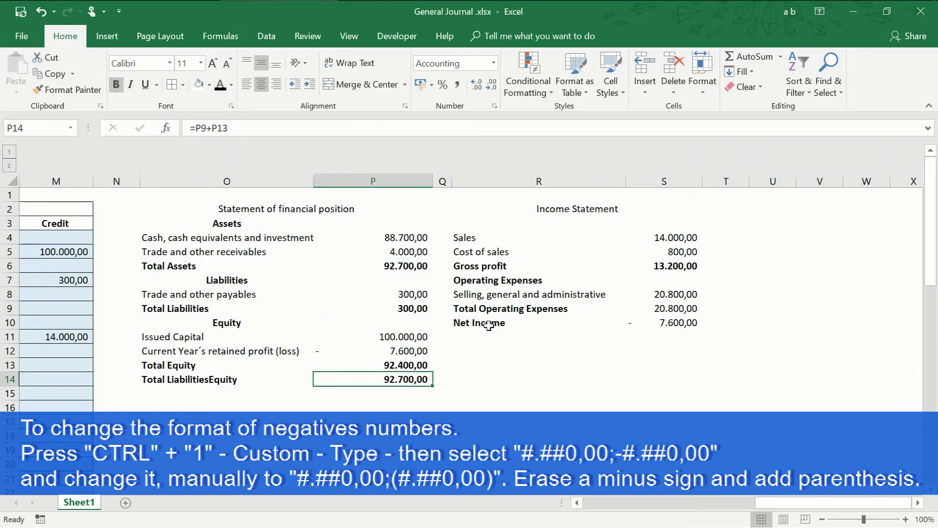
Keep the Net Income label and value row bold.
left_click_drag(488, 325, 664, 320)
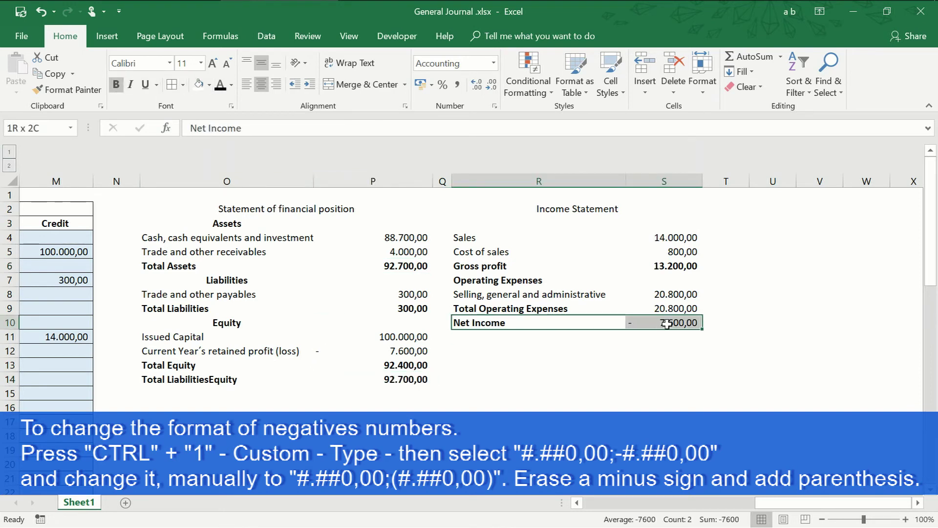
left_click(117, 84)
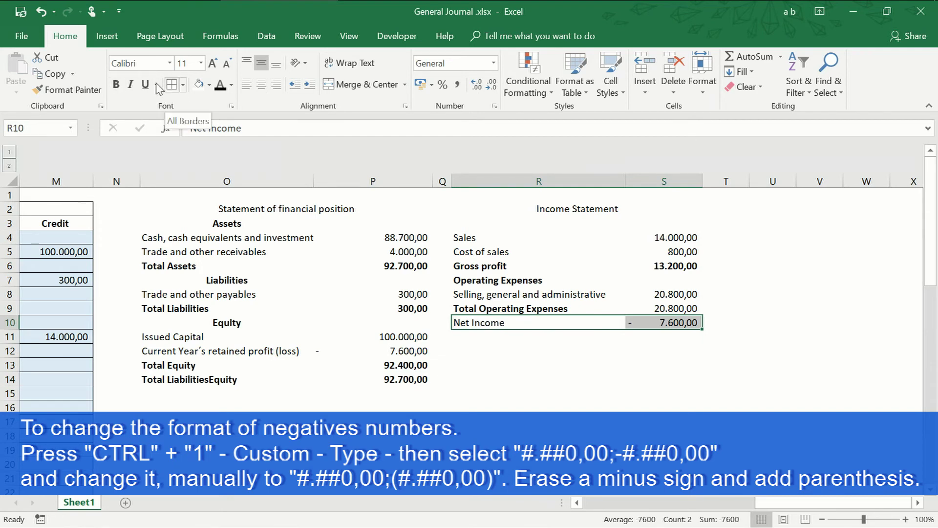
left_click(117, 85)
Give S10 a custom #.##0,00 format that shows the negative Net Income as (7.600,00).
key("Right")
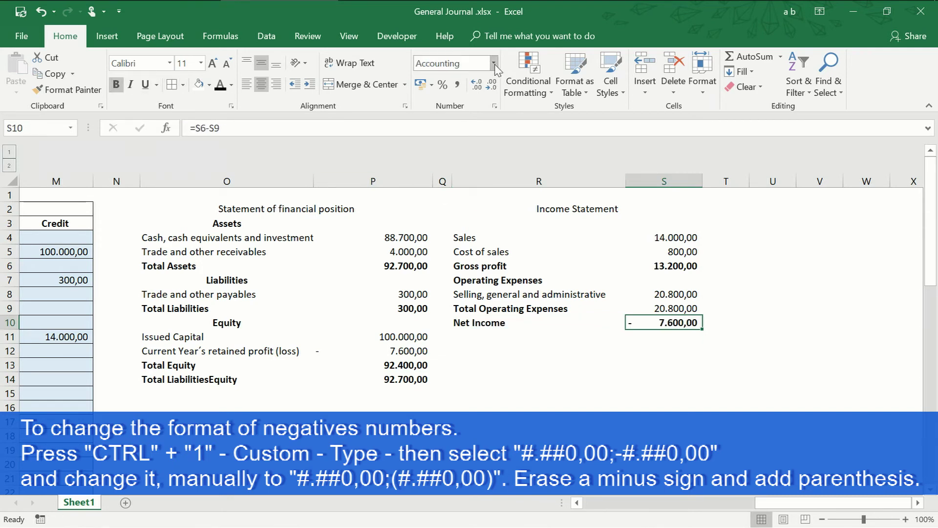
left_click(494, 64)
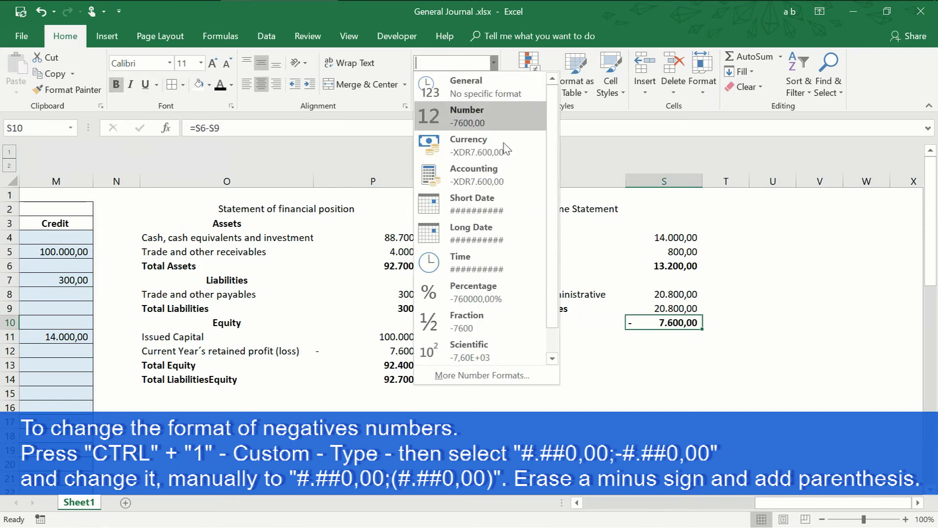
left_click(481, 376)
left_click(249, 258)
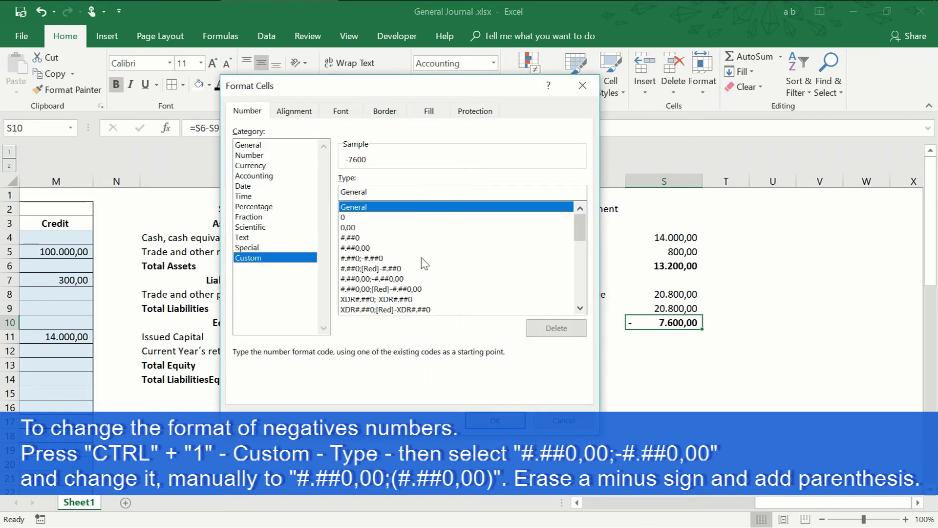
left_click(391, 279)
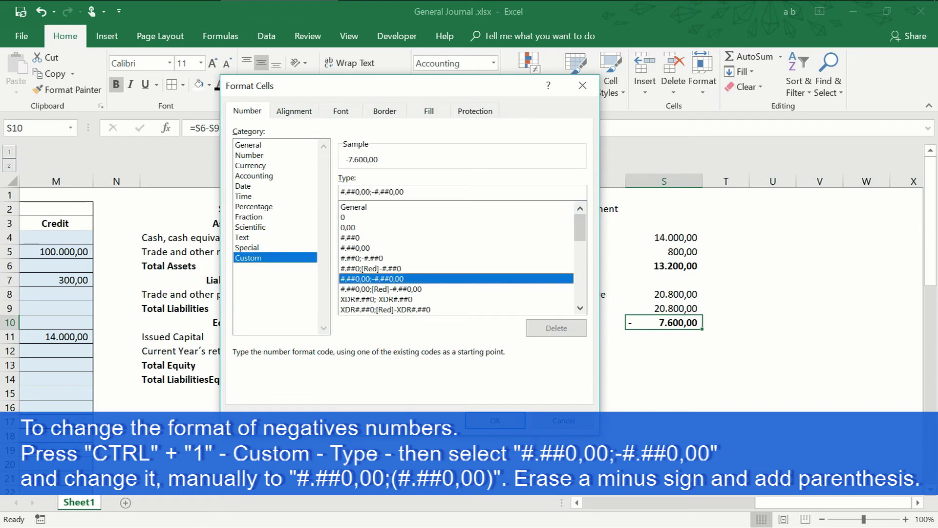
left_click(371, 191)
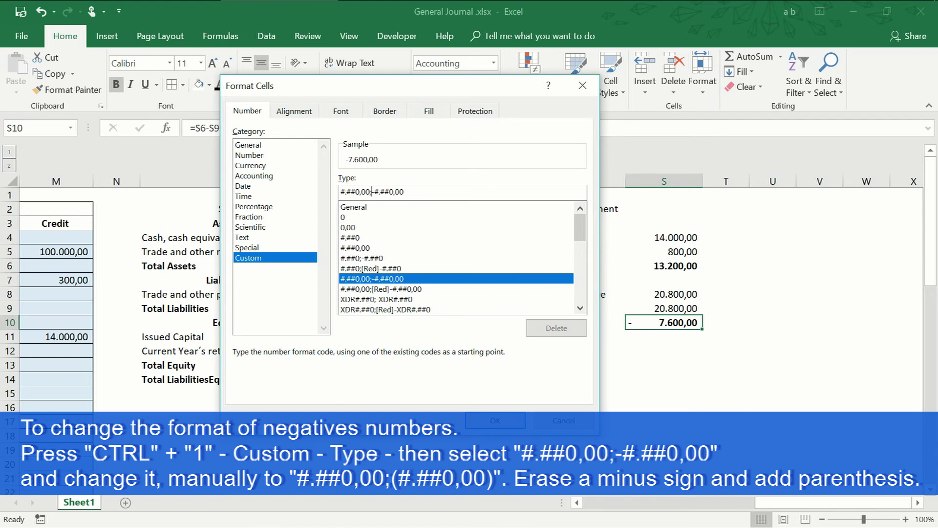
key("Delete")
type("(")
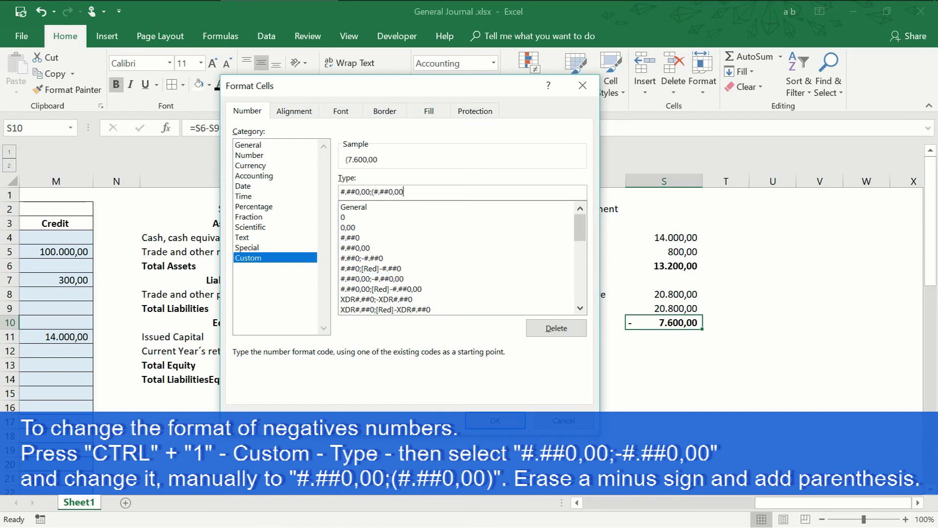
key("Return")
key("Up")
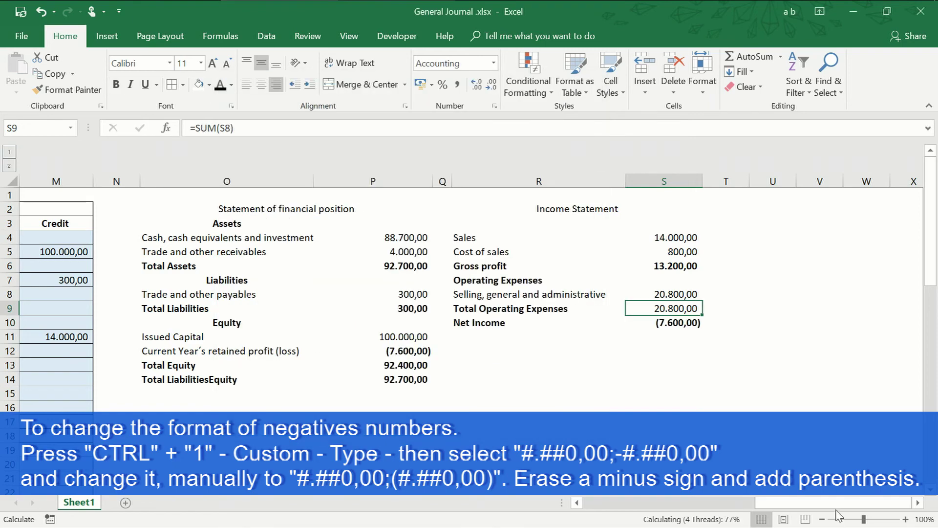
left_click_drag(839, 510, 639, 498)
Date journal entry 10 as 1/9/2018 and choose Cash as its debited account.
scroll(244, 391, "down", 11)
left_click(80, 405)
type("1/")
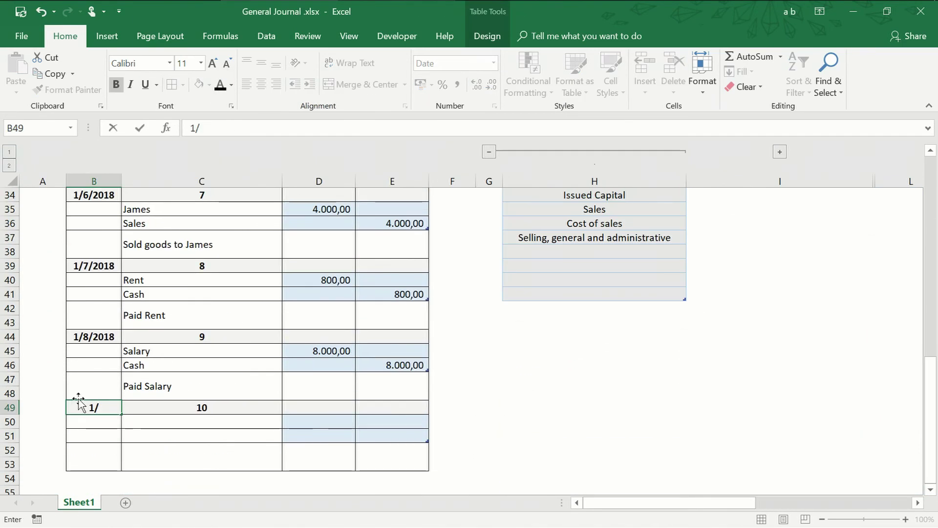
type("9/2018")
left_click(209, 418)
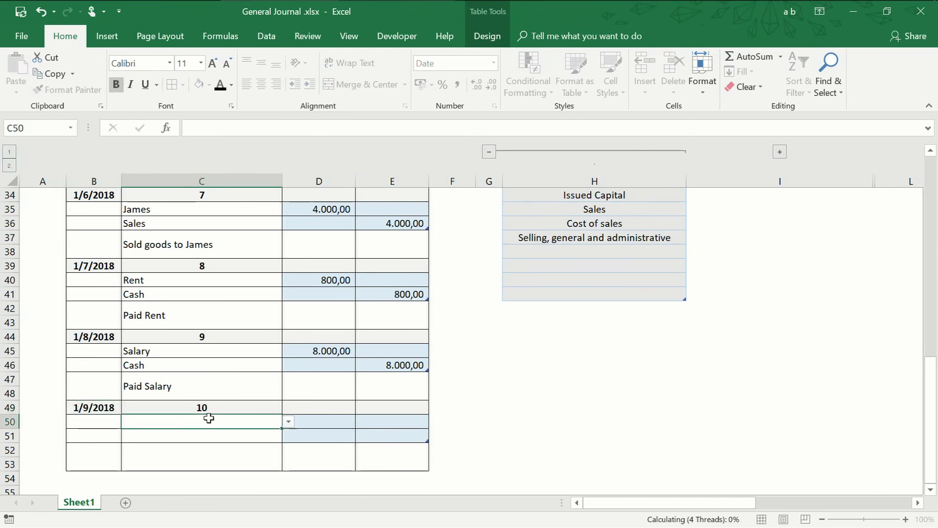
left_click(288, 421)
scroll(286, 435, "up", 3)
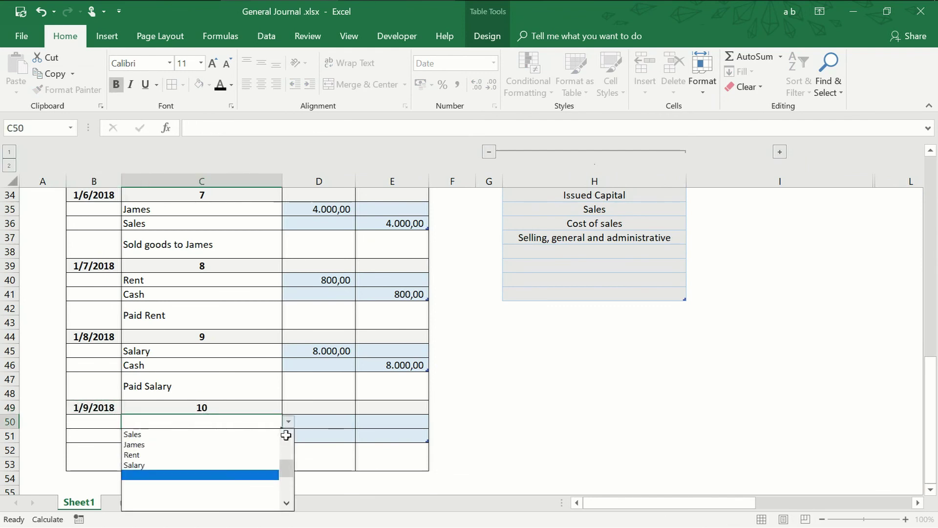
scroll(286, 435, "up", 1)
scroll(286, 435, "up", 6)
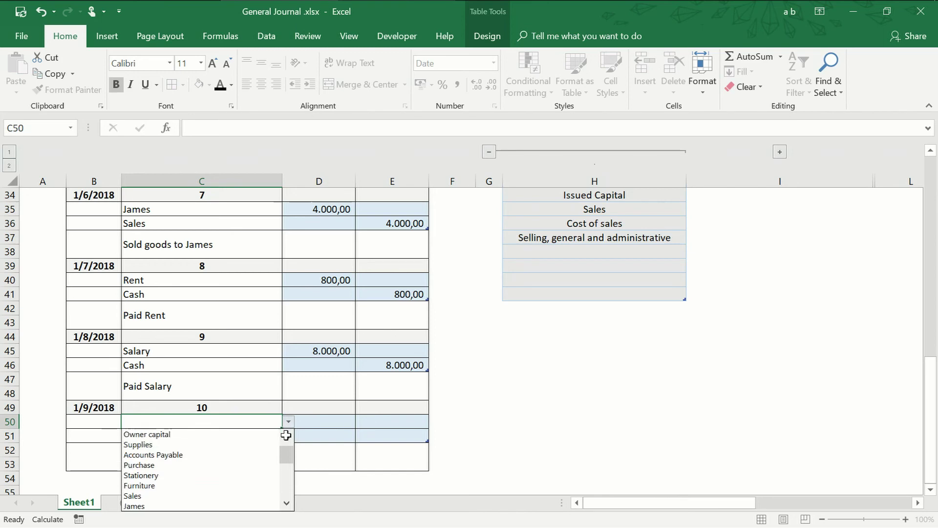
left_click(263, 434)
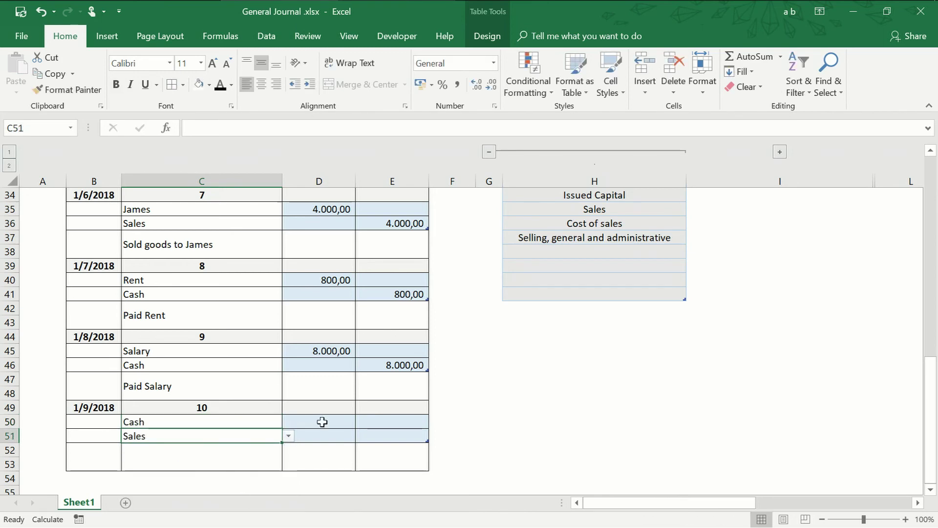
Enter 10.000,00 as both the Cash debit and the Sales credit.
left_click(320, 420)
type("10000")
left_click(392, 435)
type("10000")
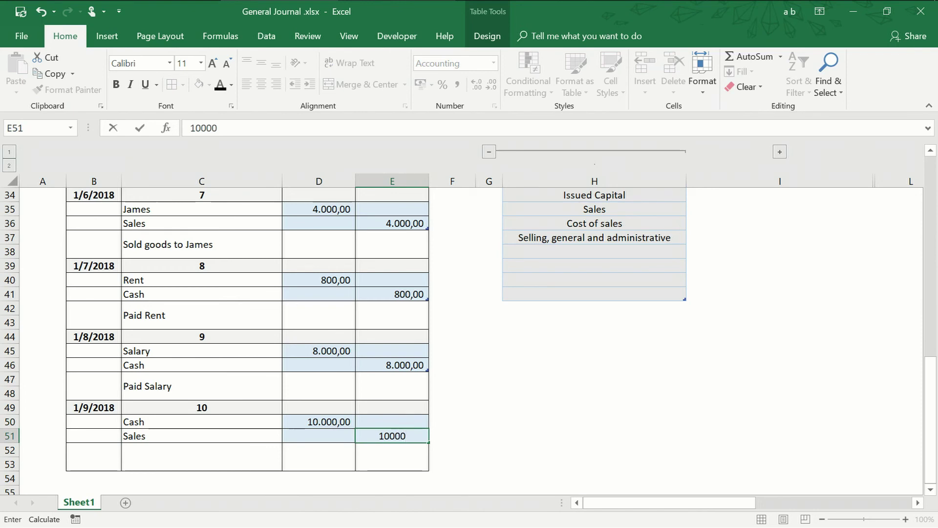
key("Return")
key("Return")
key("Return")
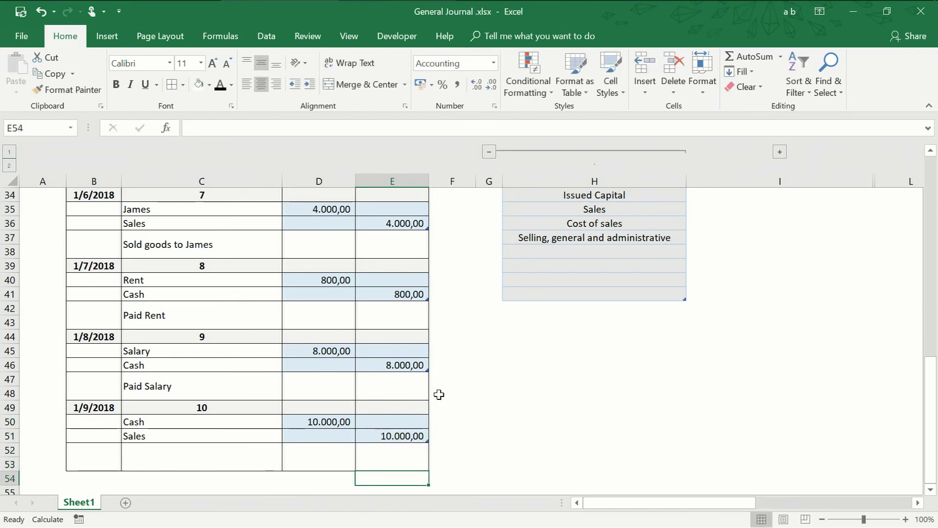
scroll(448, 331, "up", 11)
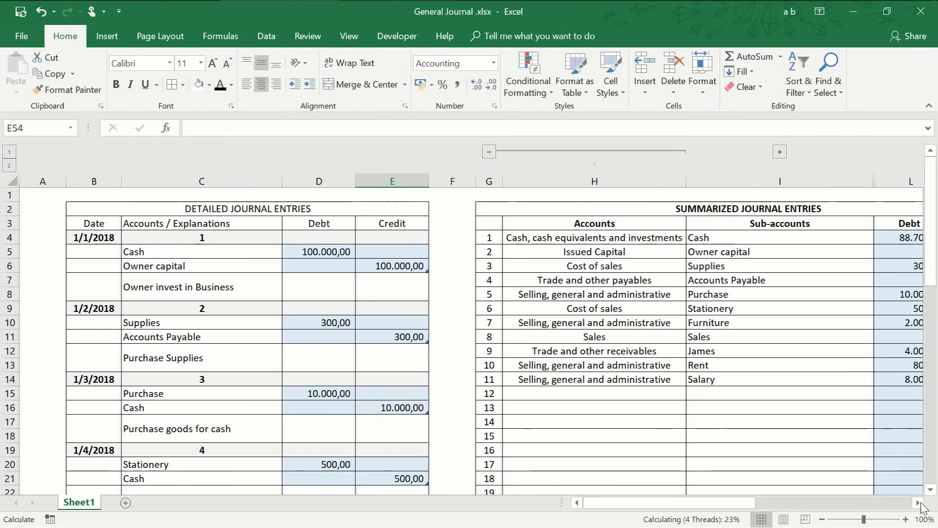
Scroll right to the statements showing Sales 24.000,00, Net Income 2.400,00 and totals of 102.700,00.
left_click(918, 503)
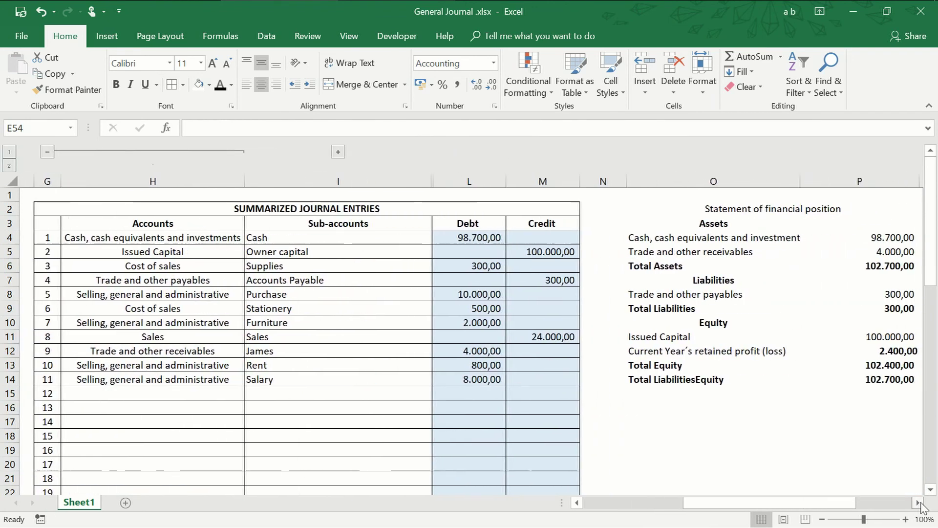
left_click_drag(918, 503, 918, 503)
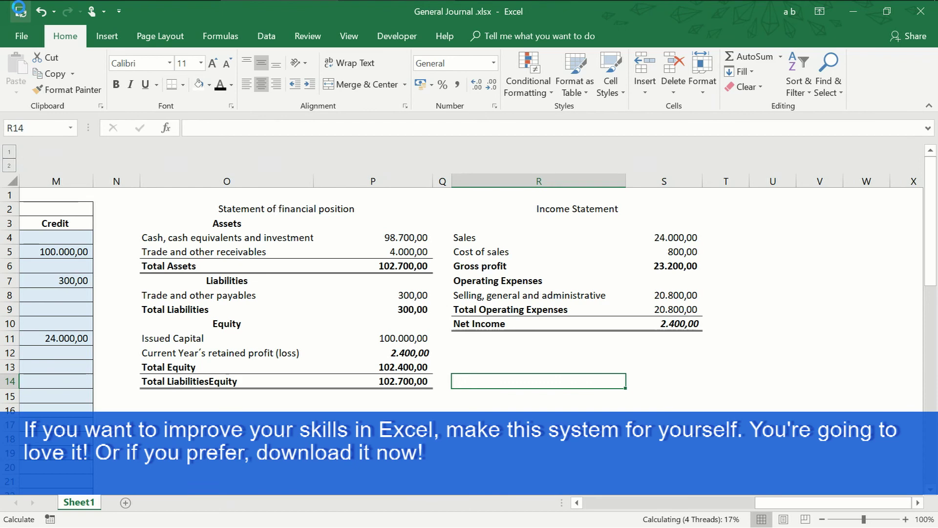